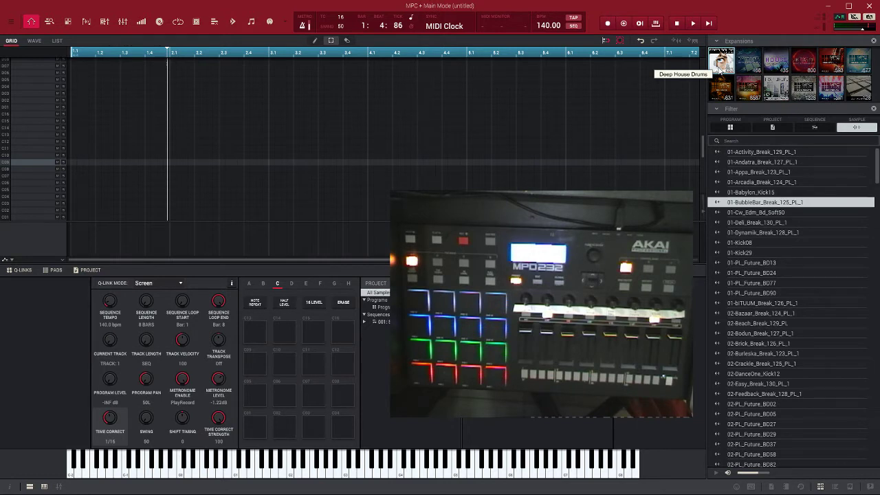
Load the Deep House All Kits program from the Deep House Drums expansion and delete it from the project.
click(732, 128)
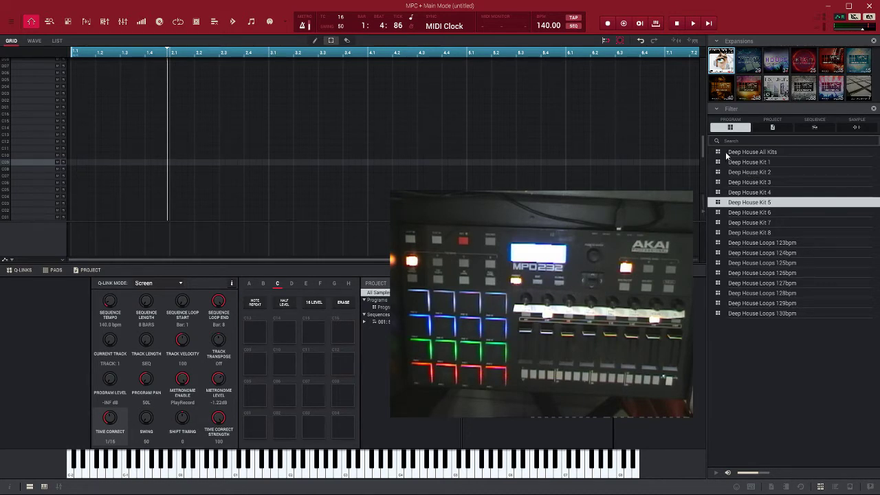
click(727, 154)
double_click(727, 154)
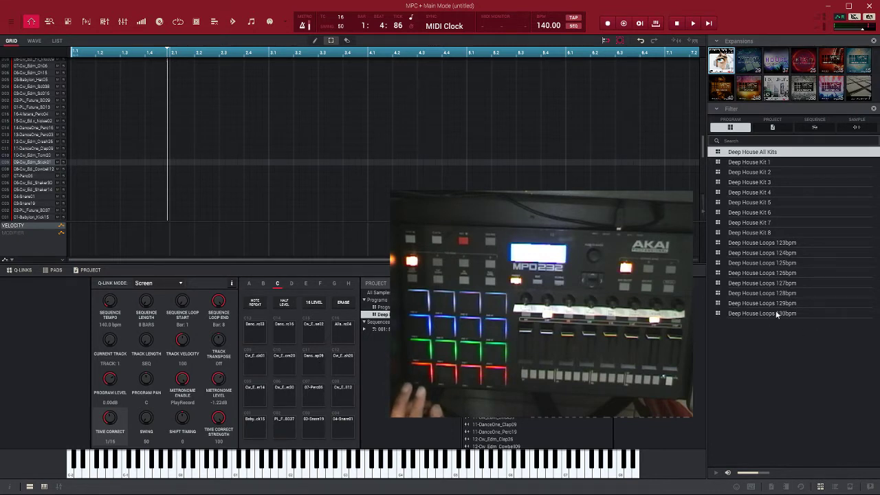
click(722, 61)
click(723, 62)
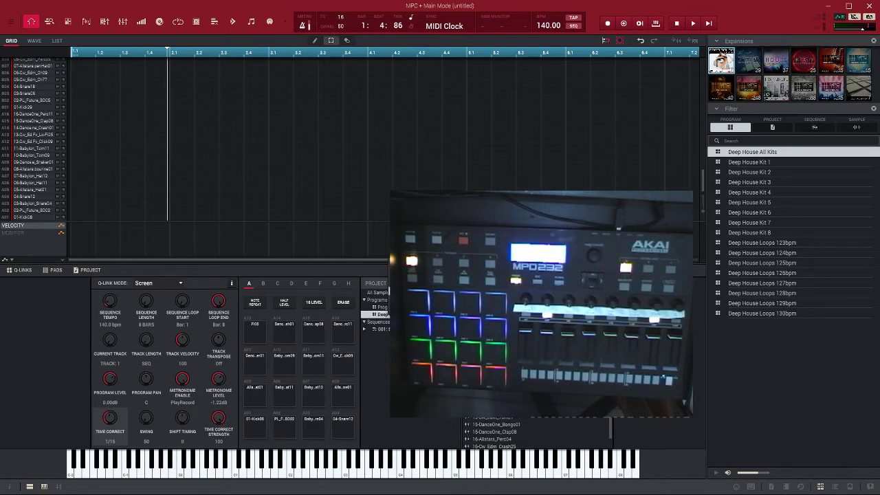
click(407, 292)
key(Return)
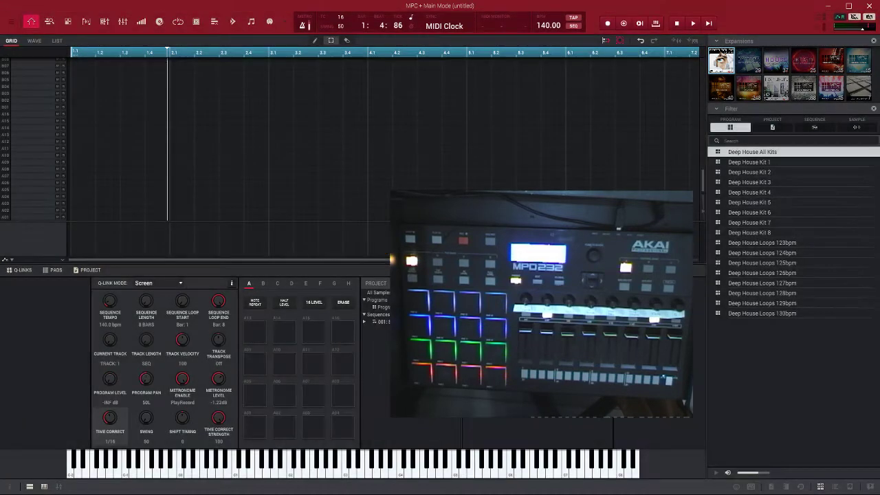
Make the project's empty program active on the track and list the Deep House Drums expansion's samples.
click(399, 307)
double_click(399, 308)
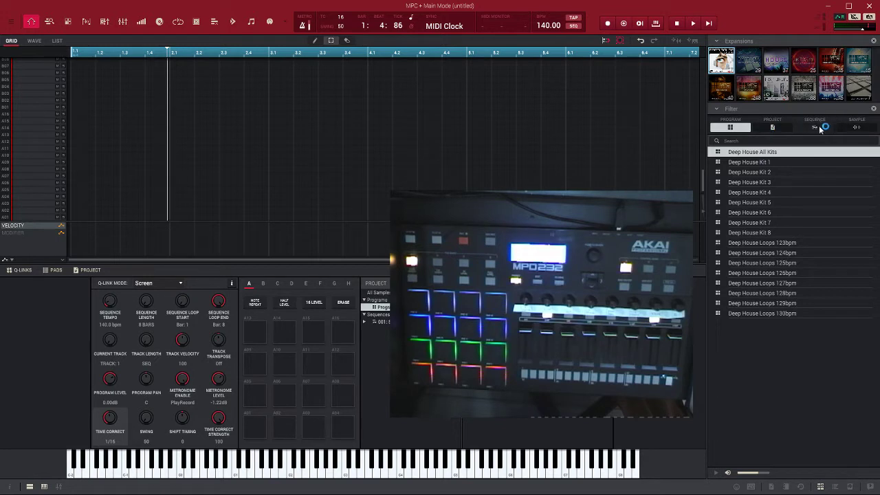
click(857, 128)
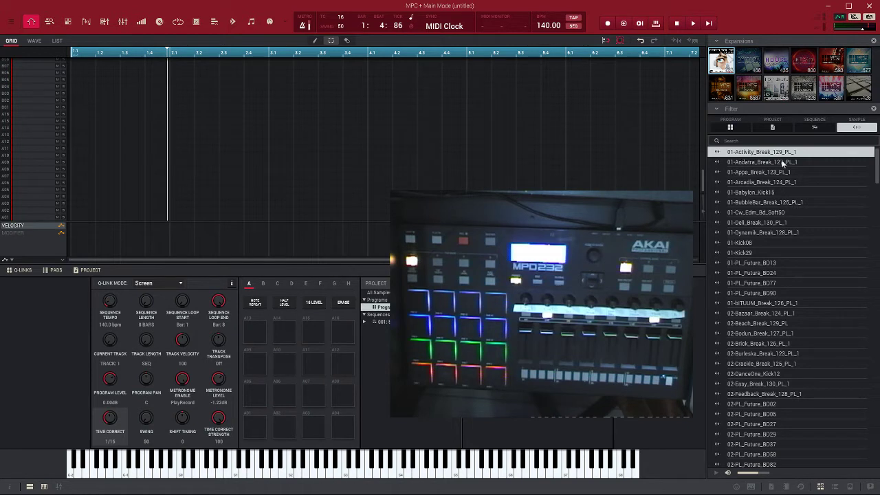
Audition the kick samples and assign 01-Kick08 to pad A01 and 01-Kick29 to pad A02.
click(745, 243)
key(Down)
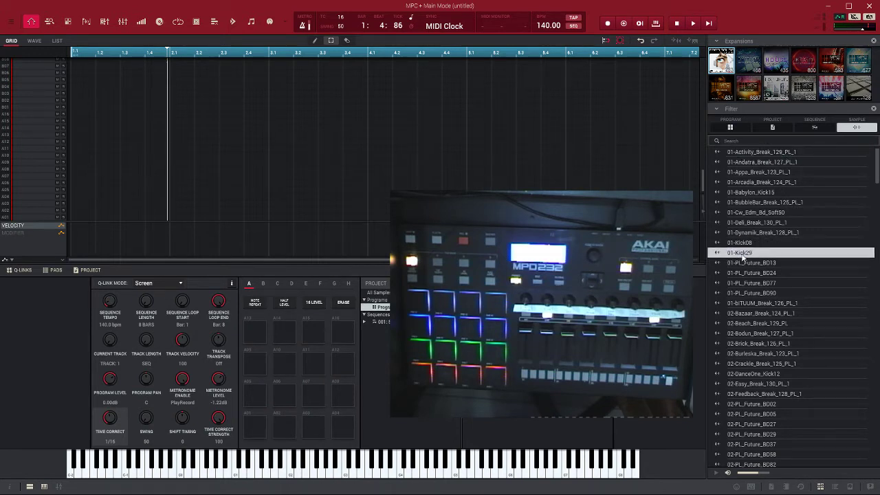
click(742, 244)
click(741, 253)
click(741, 244)
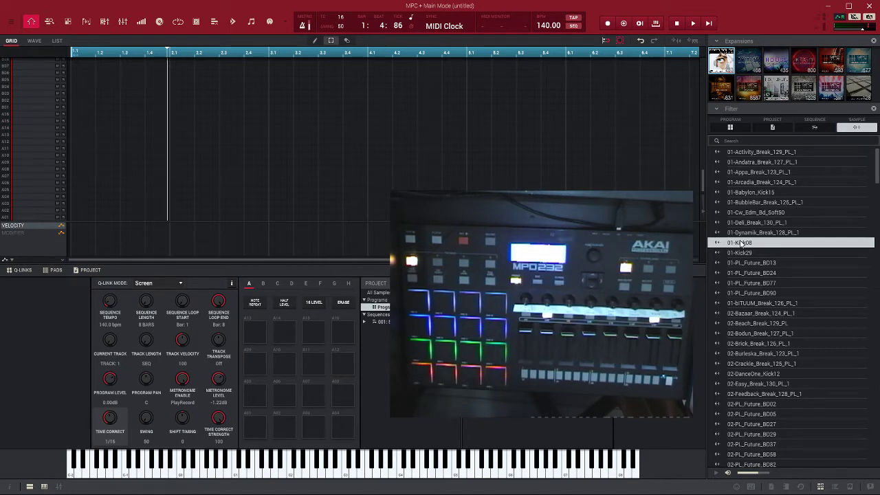
drag(739, 243, 256, 428)
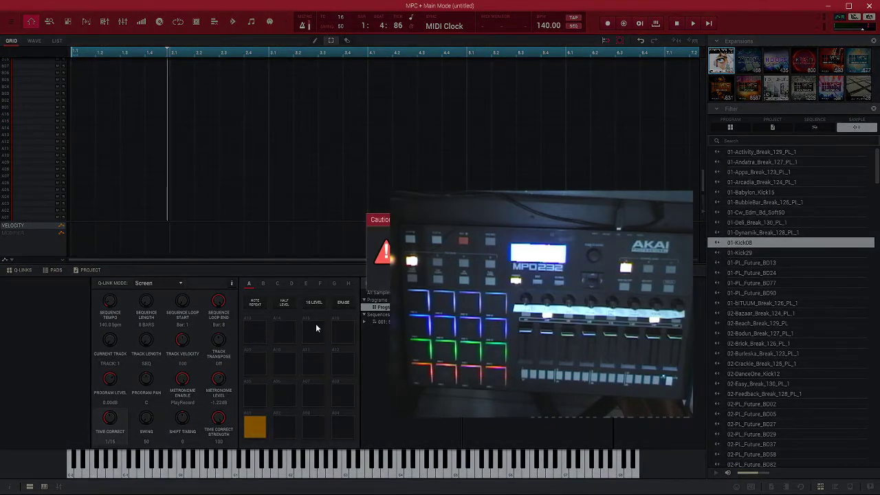
click(440, 274)
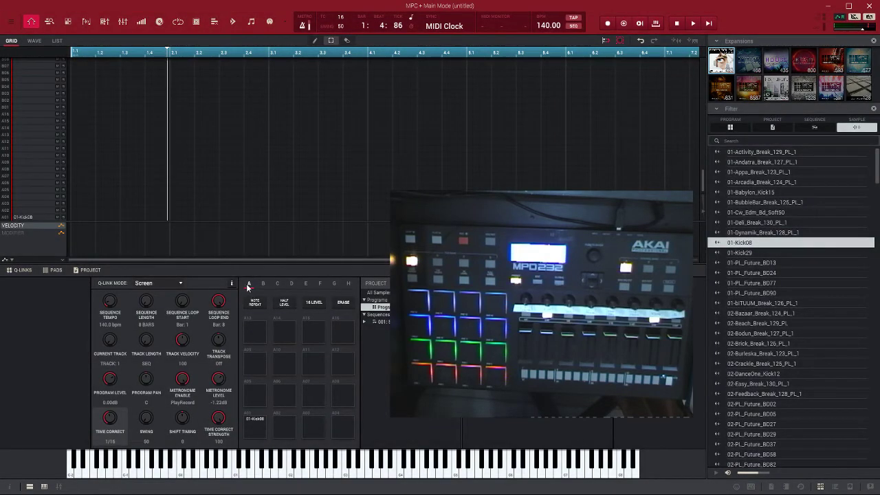
click(253, 428)
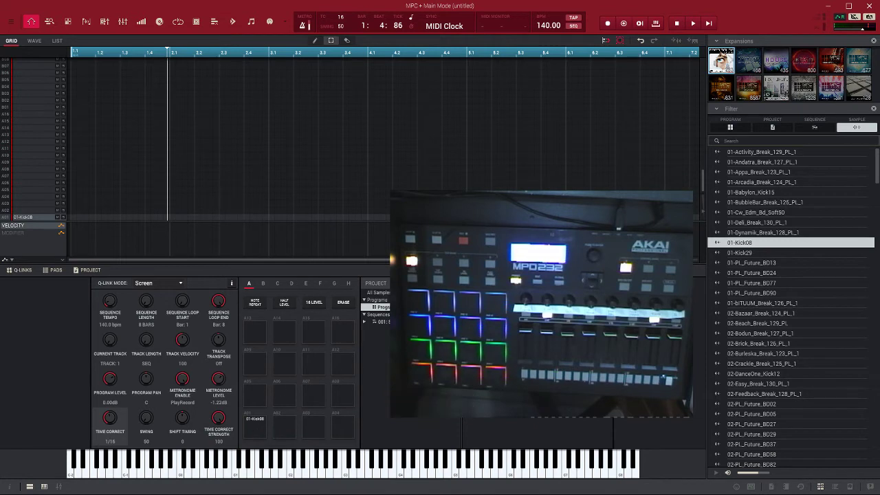
click(736, 253)
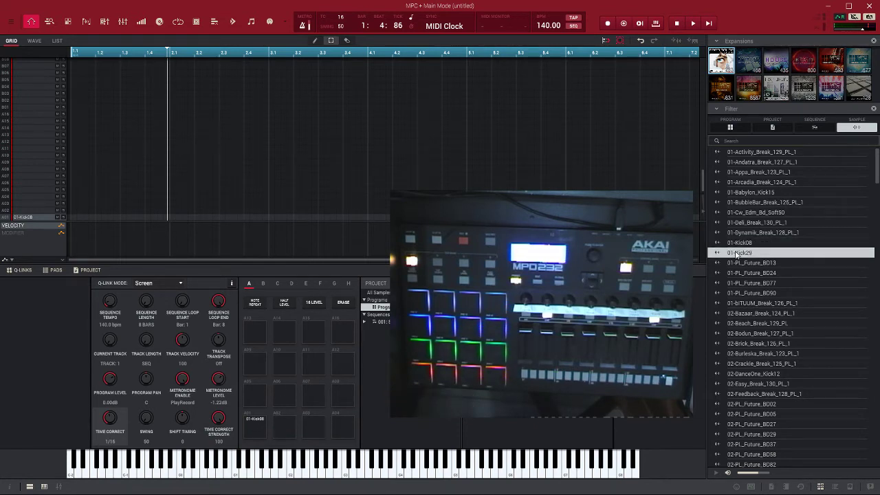
drag(736, 253, 285, 426)
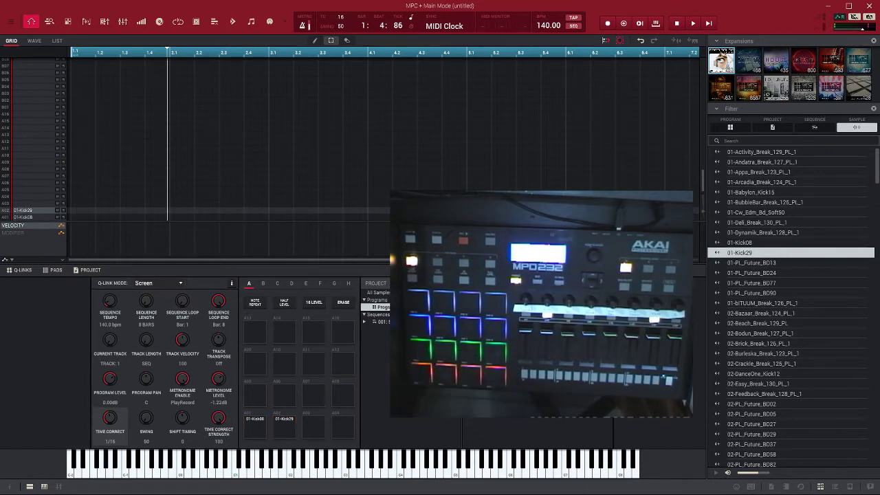
Audition the 01-PL_Future bass drum samples and assign 01-PL_Future_BD77 to pad A05.
click(747, 264)
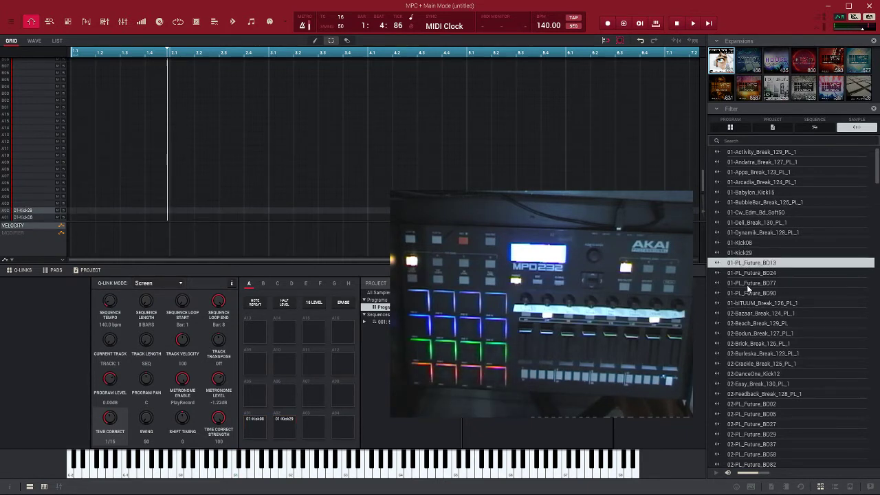
click(749, 275)
click(748, 285)
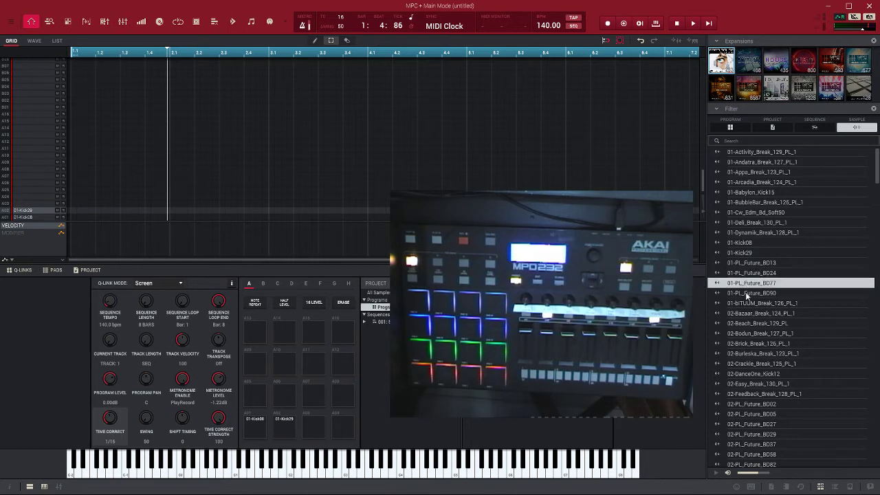
click(747, 293)
click(746, 304)
click(747, 294)
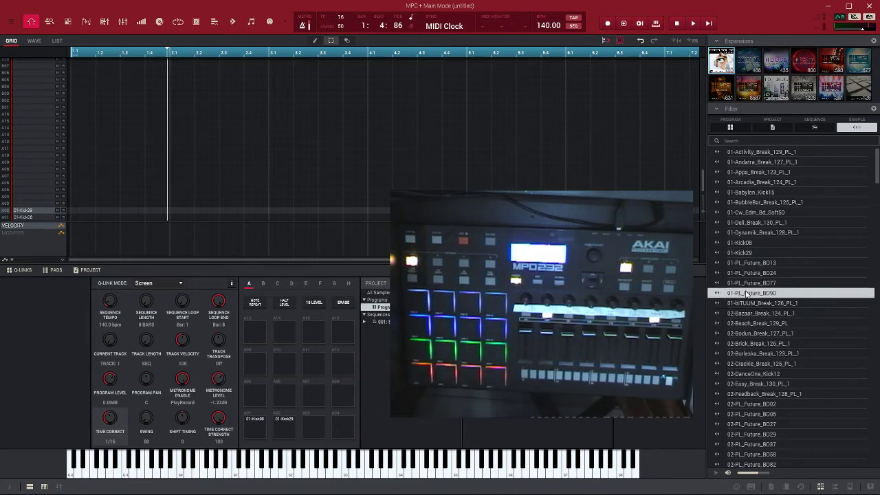
click(748, 283)
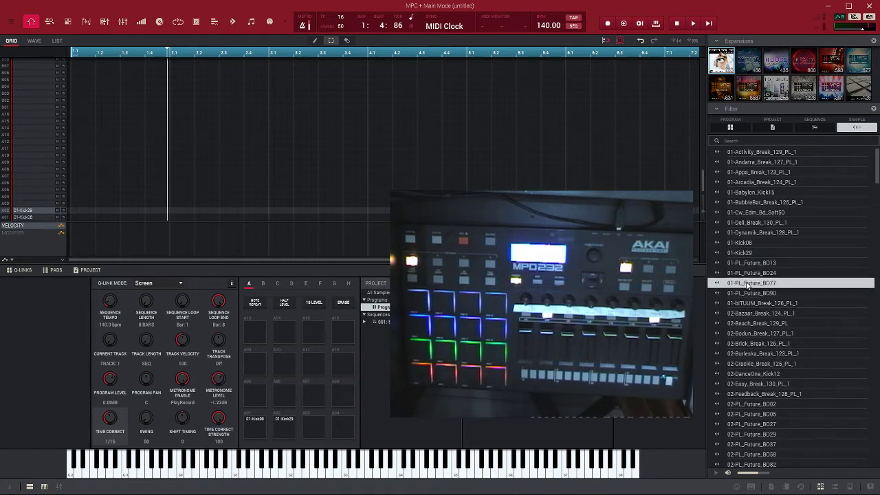
drag(750, 284, 255, 398)
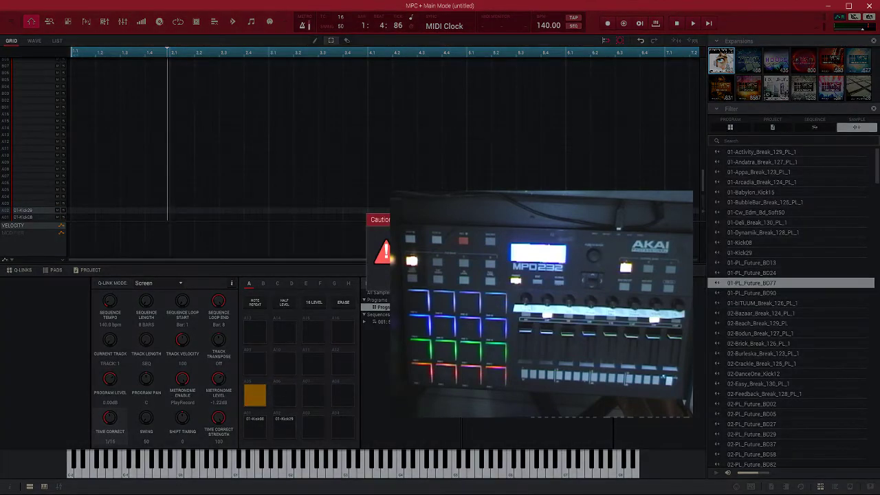
key(Return)
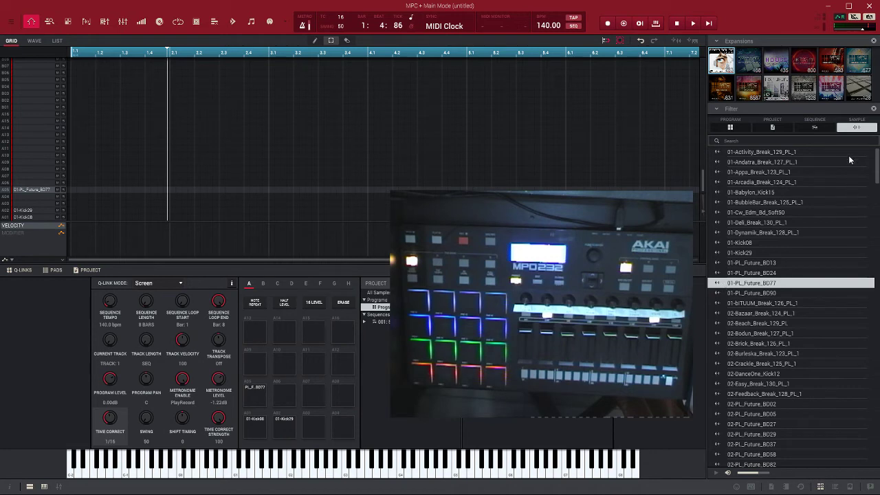
Audition the 02-PL_Future bass drums and assign the snare sample 03-Babylon_Snare04 to pad A06.
drag(877, 161, 878, 182)
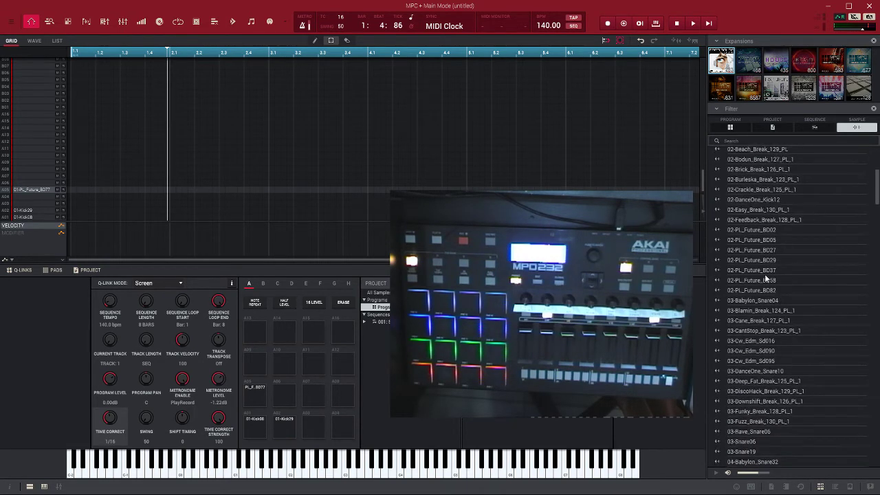
click(762, 229)
click(762, 242)
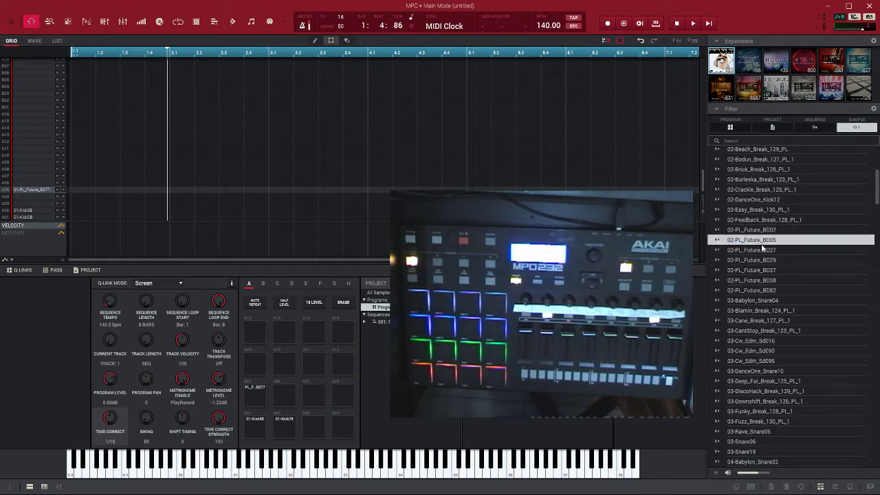
click(762, 257)
click(761, 271)
click(761, 280)
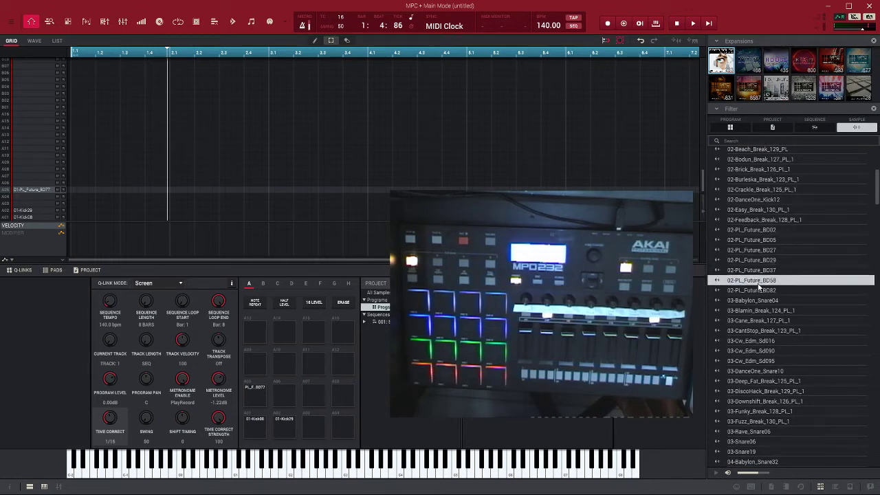
click(756, 301)
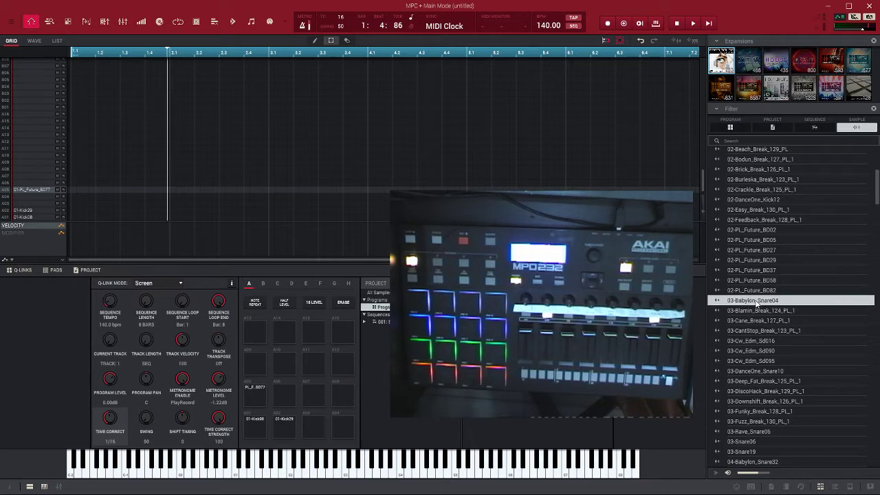
drag(755, 300, 287, 399)
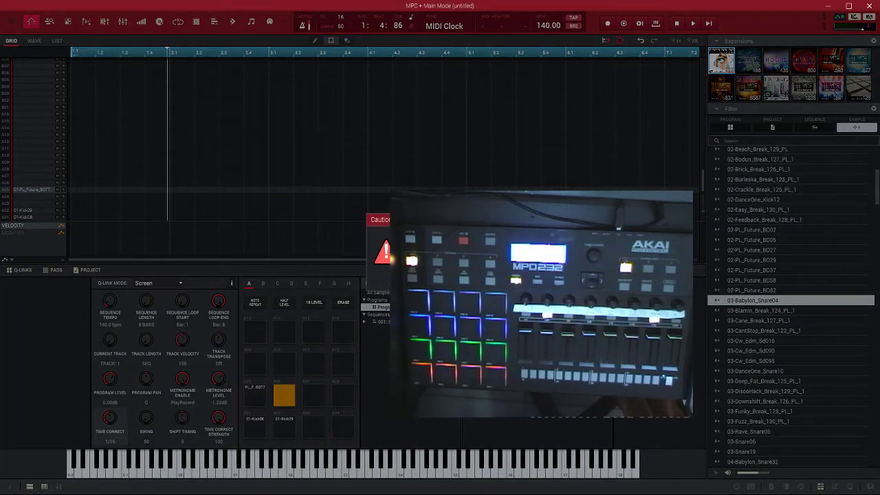
key(Return)
click(286, 400)
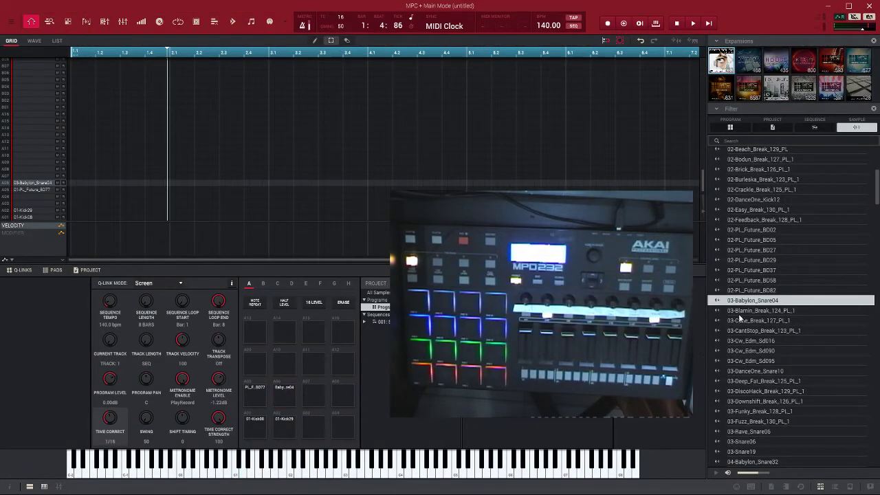
Audition the following 03 break and Cw_Edm snare samples and assign 03-Cw_Edm_Sd090 to pad A03.
click(740, 313)
click(742, 321)
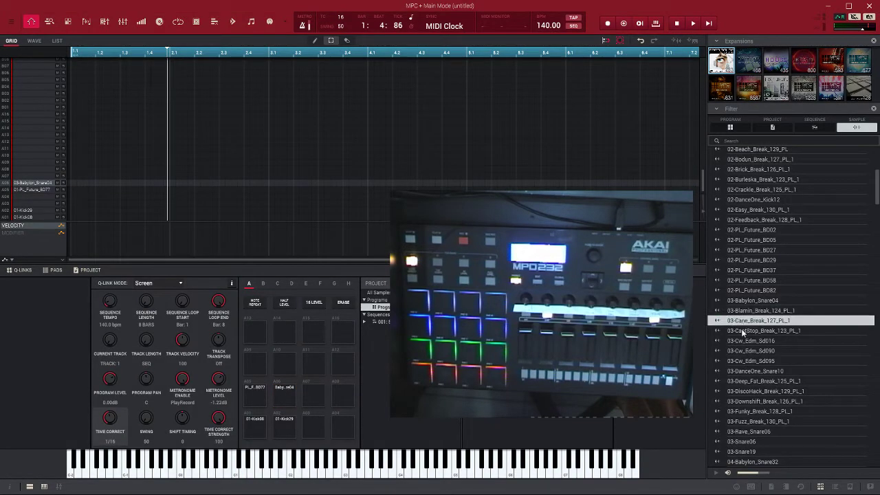
click(742, 330)
click(747, 341)
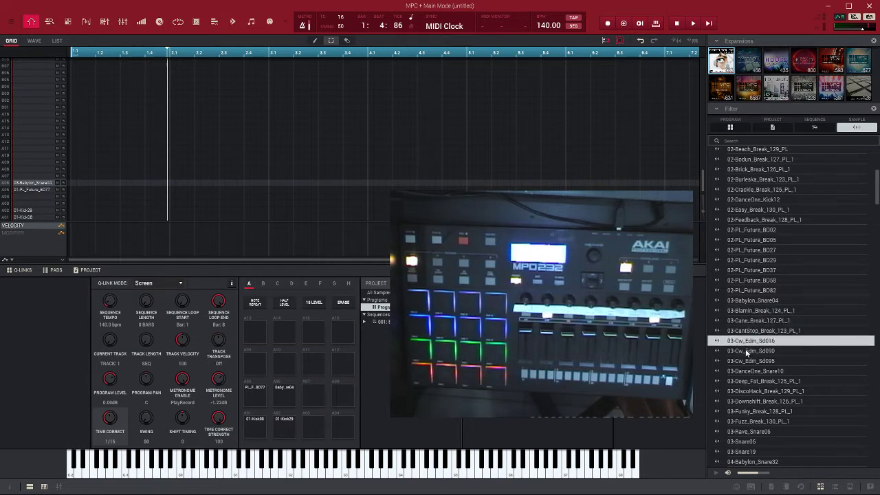
click(747, 352)
click(748, 342)
click(748, 350)
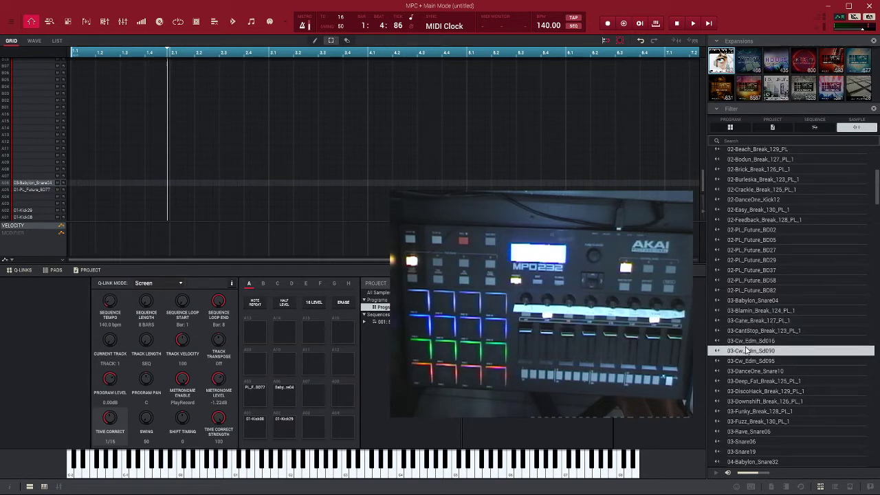
click(746, 361)
drag(749, 351, 312, 428)
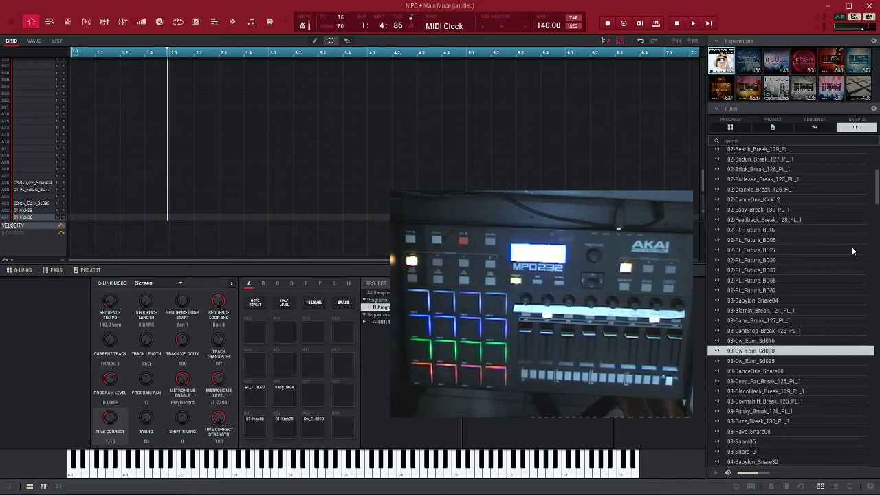
Audition the 04 snare samples and assign 04-Snare12 to pad A07.
scroll(877, 192, down, 5)
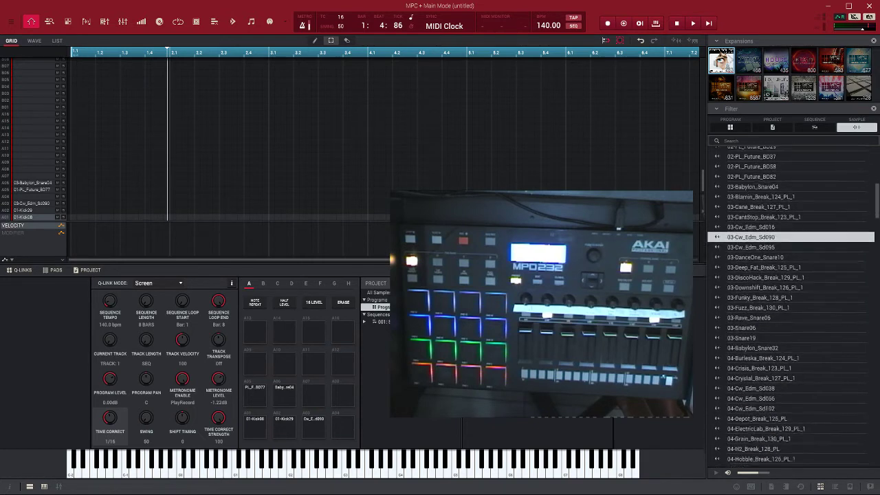
scroll(794, 306, down, 3)
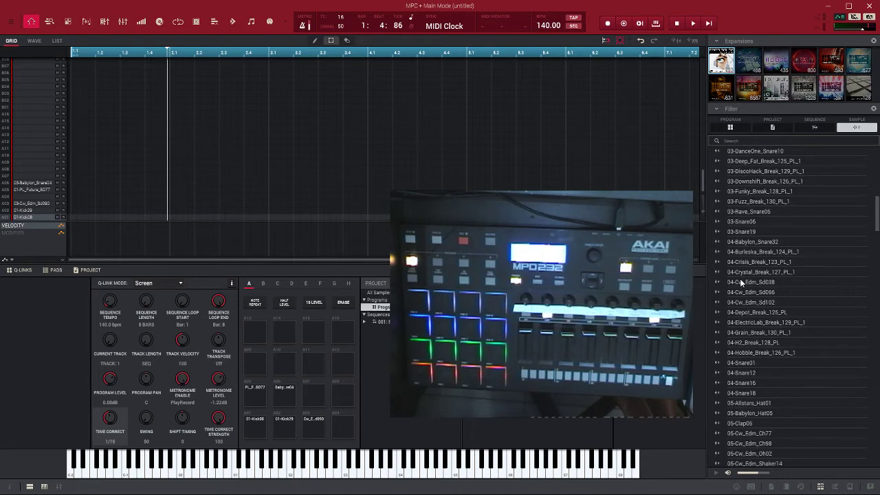
click(741, 282)
click(743, 294)
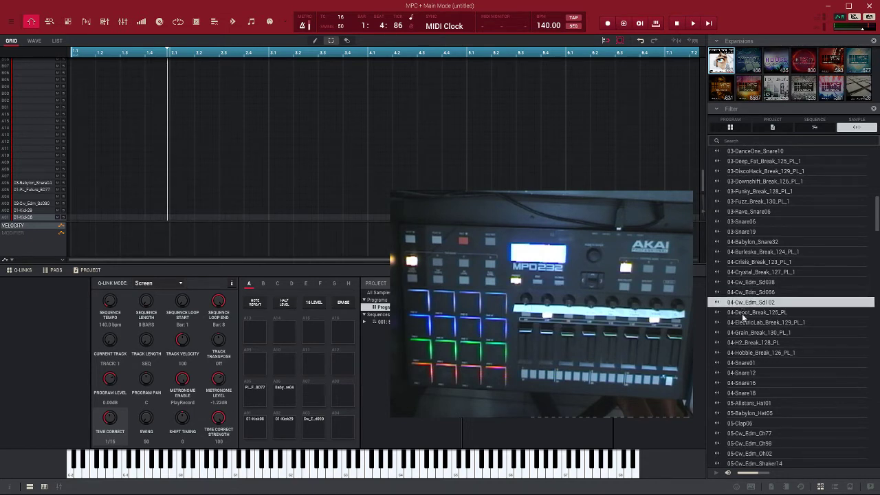
click(745, 364)
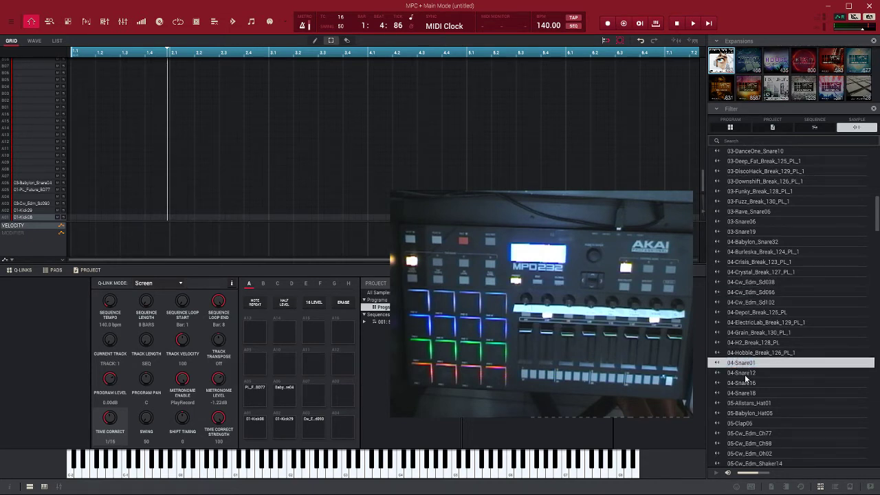
click(745, 373)
click(745, 383)
click(748, 374)
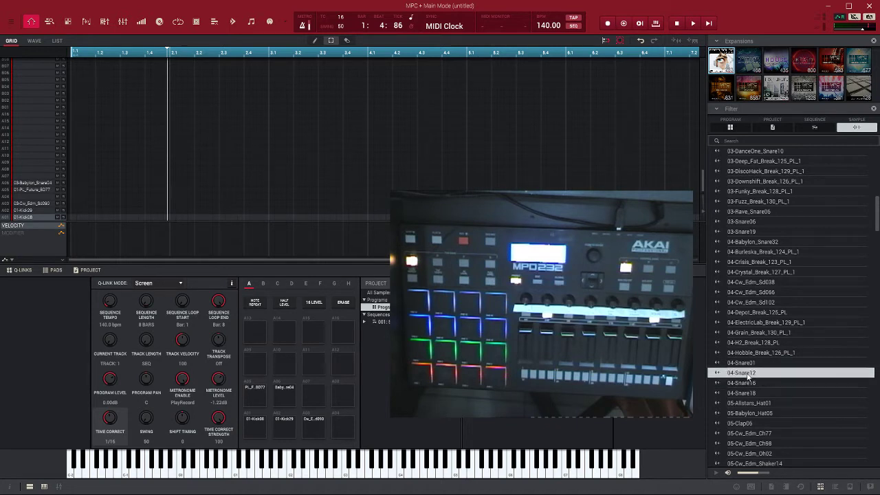
drag(732, 375, 306, 397)
scroll(878, 218, down, 5)
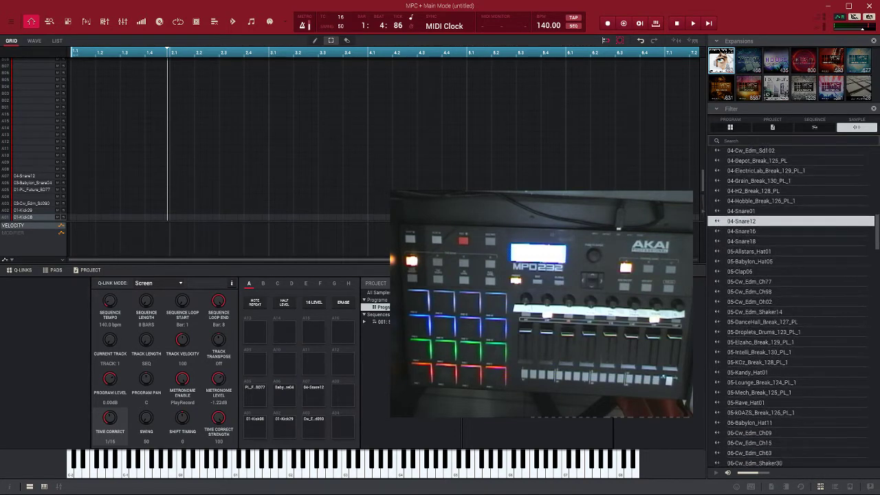
Audition the clap sample 05-Clap06 and assign it to pad A11.
scroll(728, 251, down, 1)
click(742, 247)
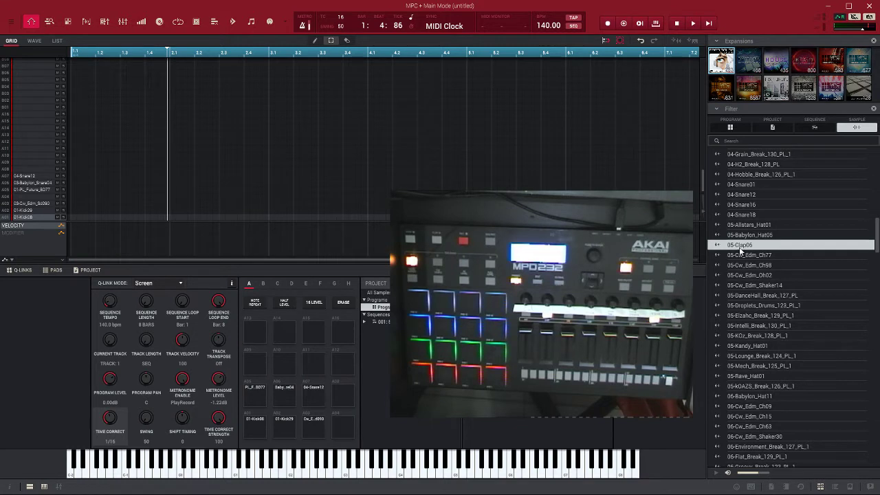
drag(742, 251, 313, 371)
Audition the 06-Cw_Edm hat and shaker samples and assign 06-Cw_Edm_Shaker30 to pad A04.
scroll(791, 309, down, 5)
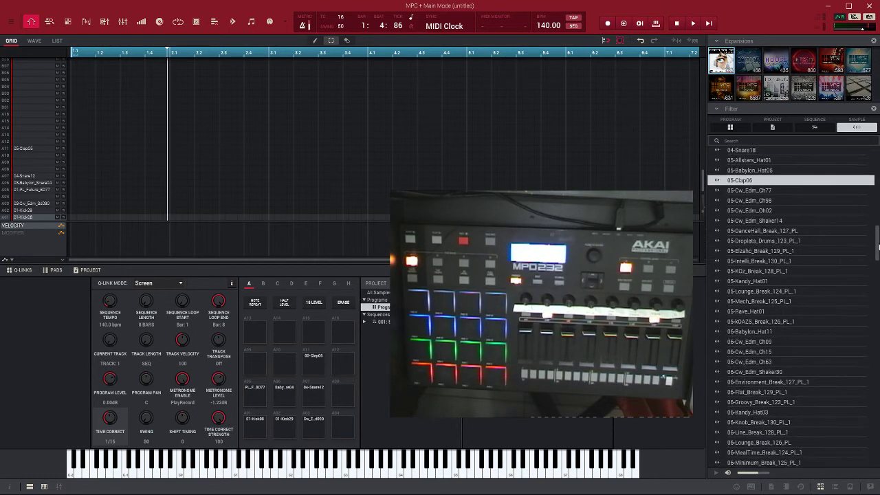
scroll(791, 306, down, 3)
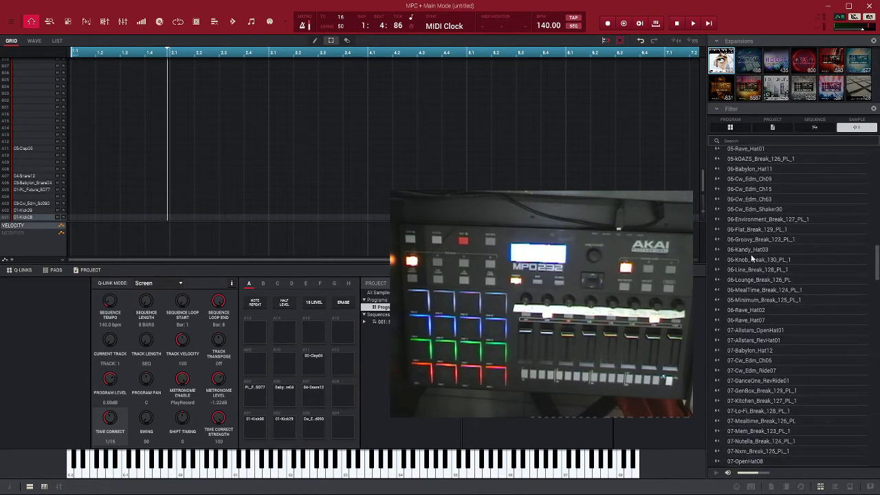
click(743, 179)
click(745, 189)
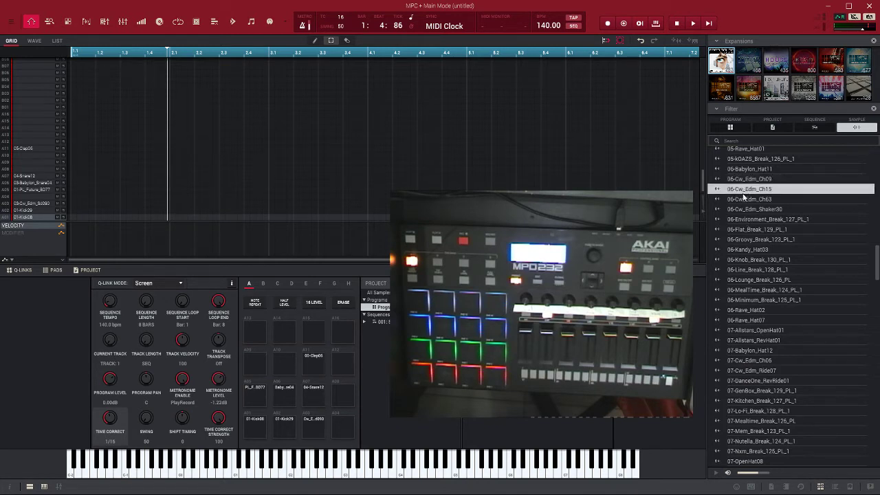
click(744, 200)
click(744, 209)
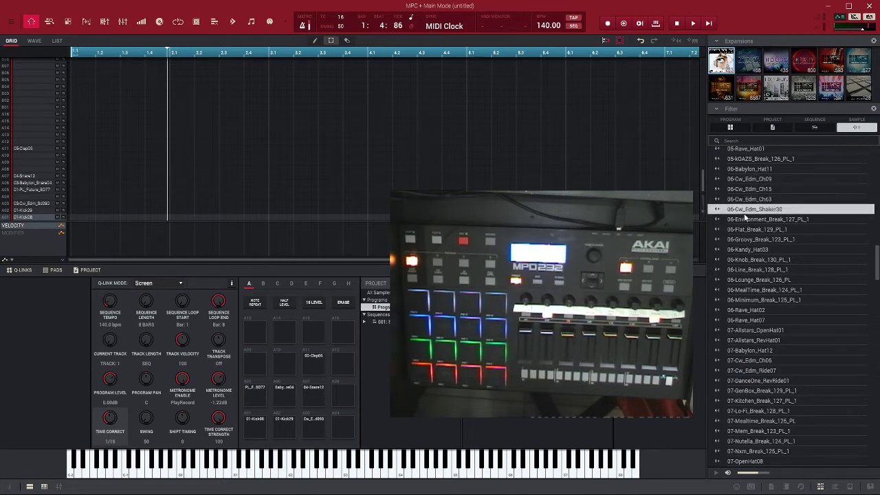
drag(742, 214, 341, 422)
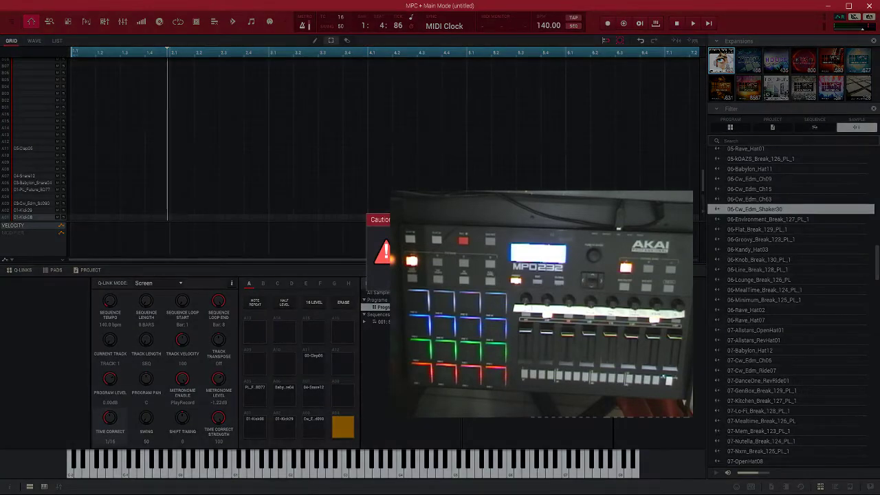
click(421, 277)
Assign the hi-hat sample 06-Cw_Edm_Ch63 to pad A08.
click(757, 199)
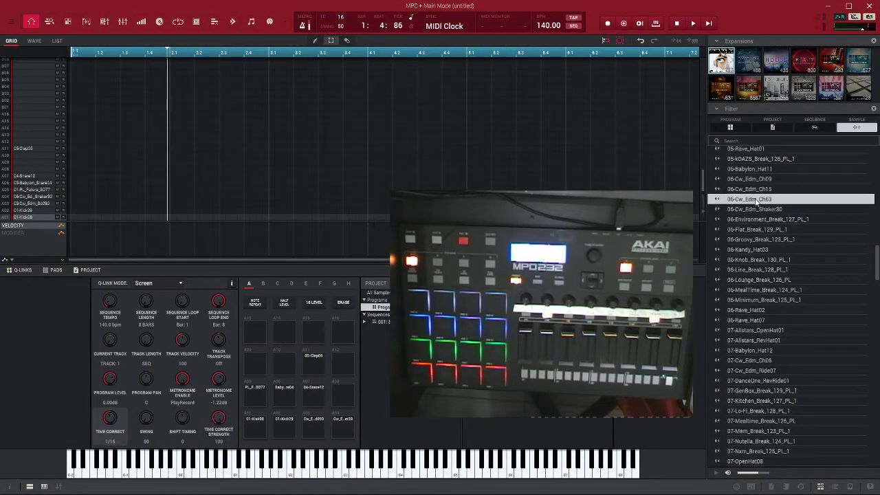
drag(756, 200, 348, 395)
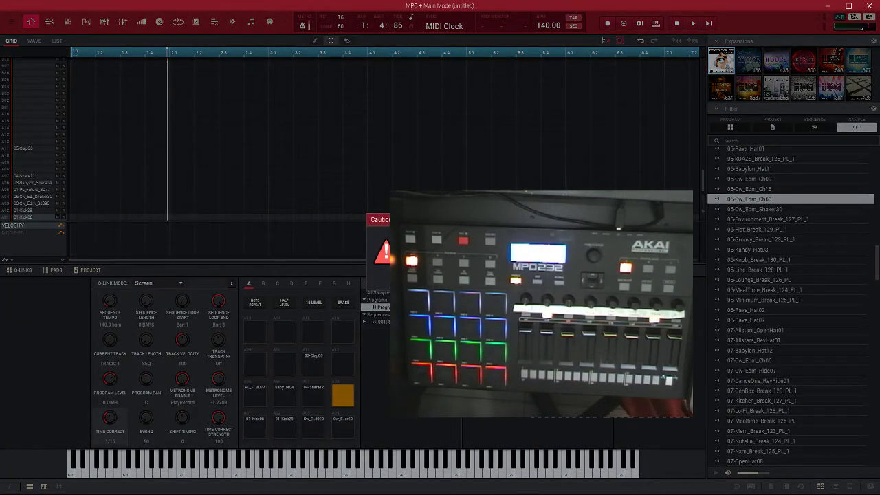
key(Return)
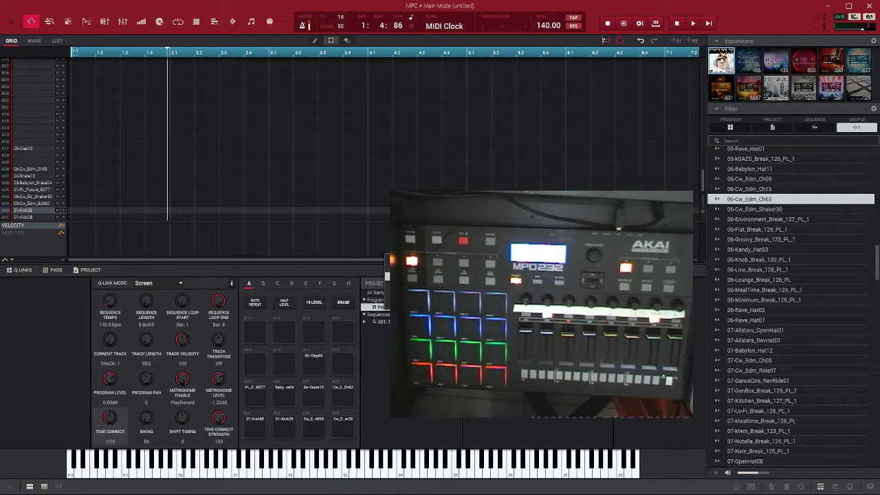
Rename the custom drum kit's program to "kit furf house1".
click(413, 304)
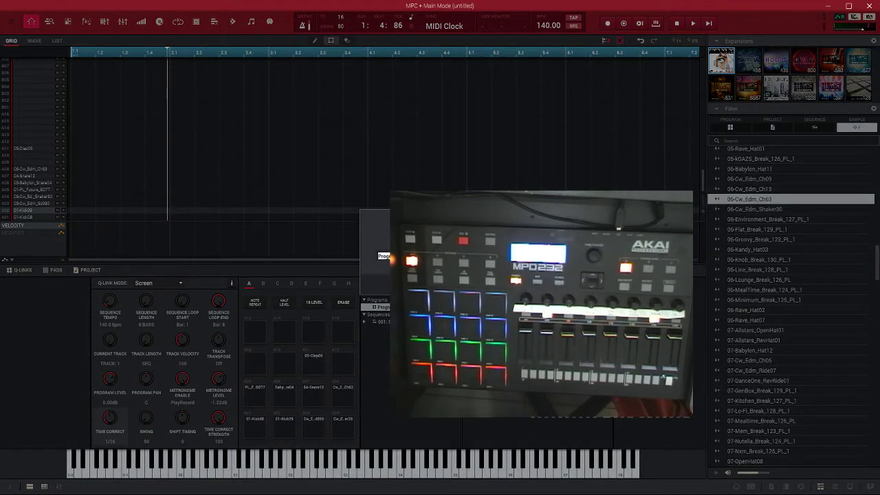
text(kit fu)
key(Return)
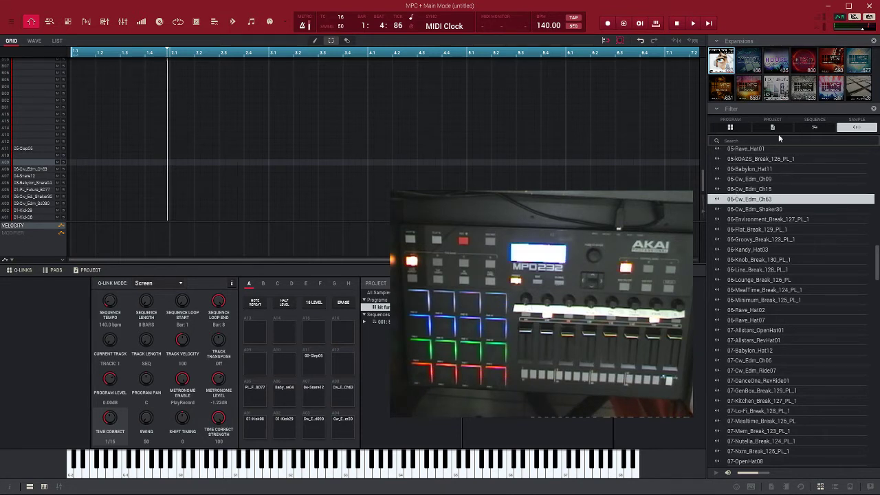
Load the ready-made Deep House Loops 123bpm program from the Deep House Drums expansion into the project.
click(732, 127)
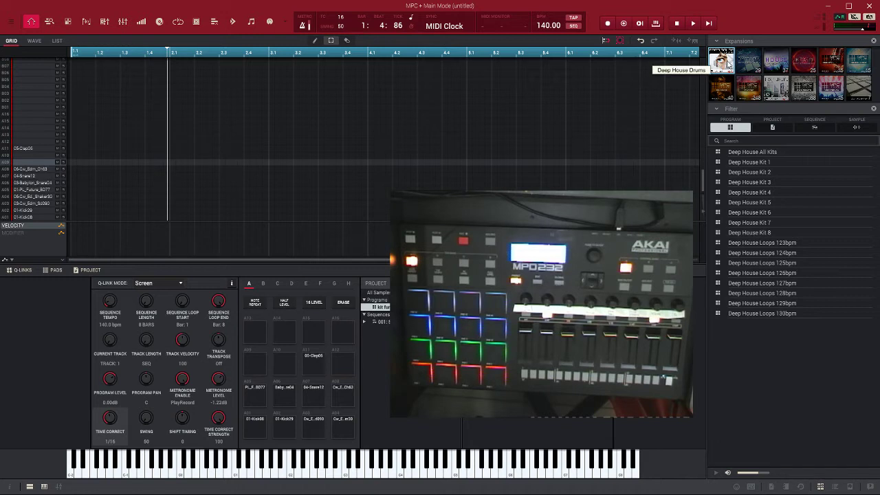
click(742, 245)
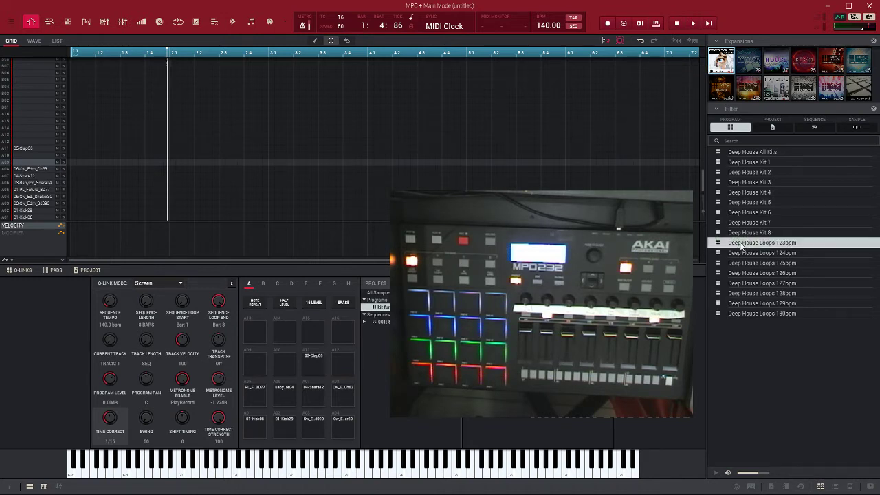
double_click(742, 245)
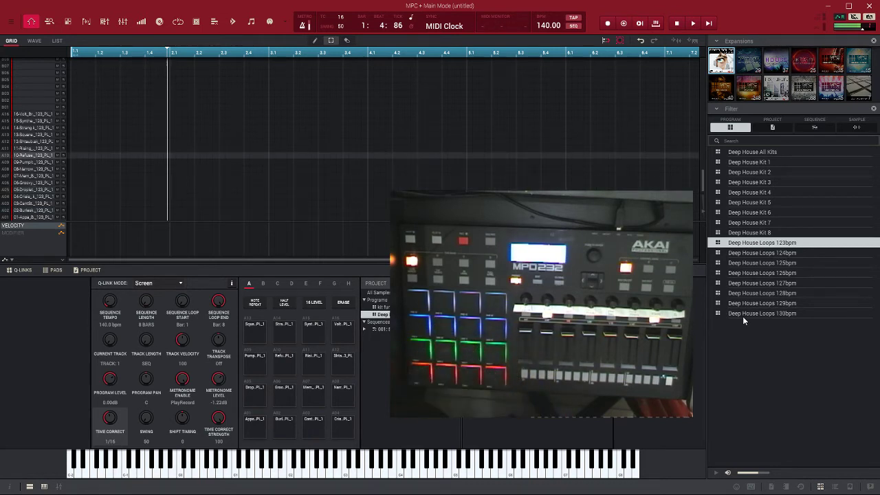
Open the Deep House Loops 123bpm program for editing with the media browser hidden and set its polyphony to Mono.
click(67, 22)
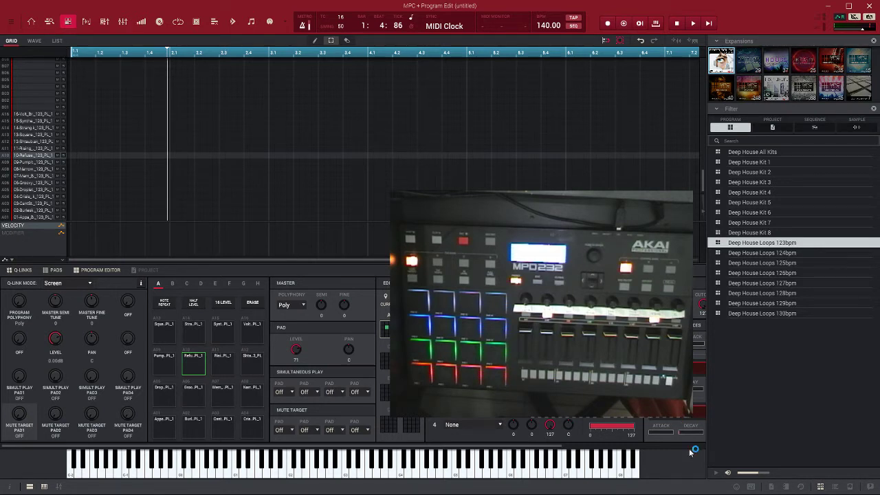
click(822, 487)
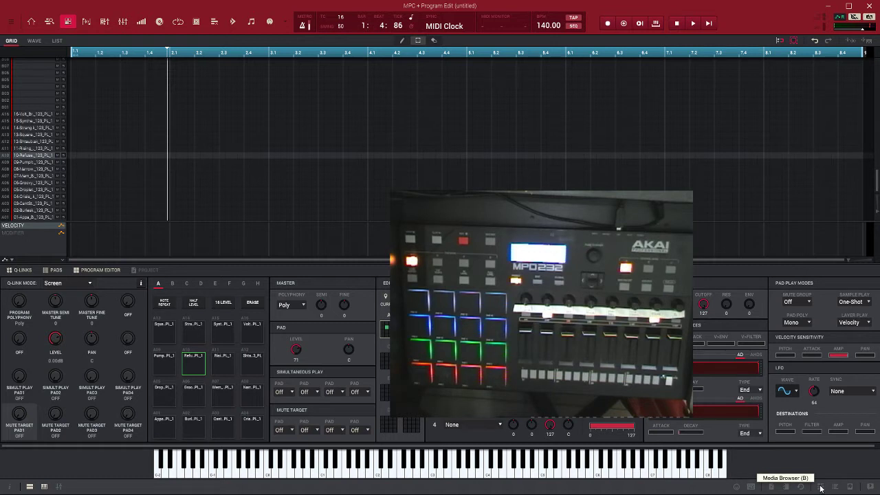
click(304, 306)
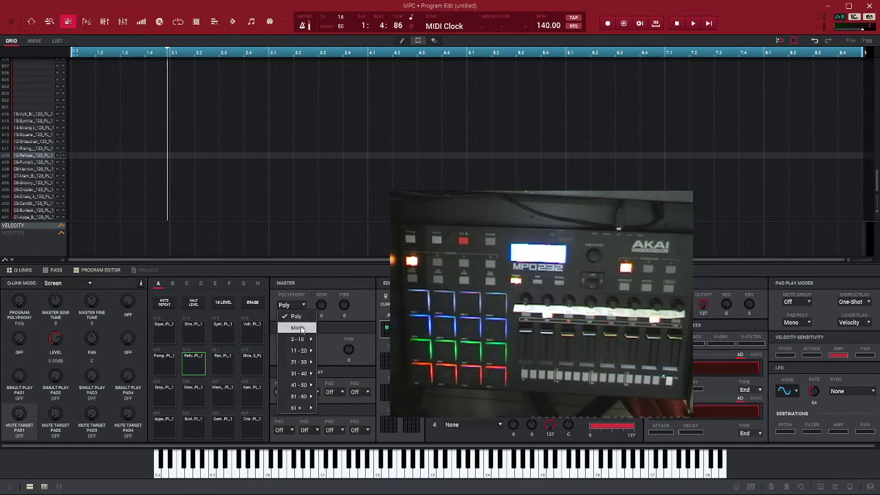
click(301, 328)
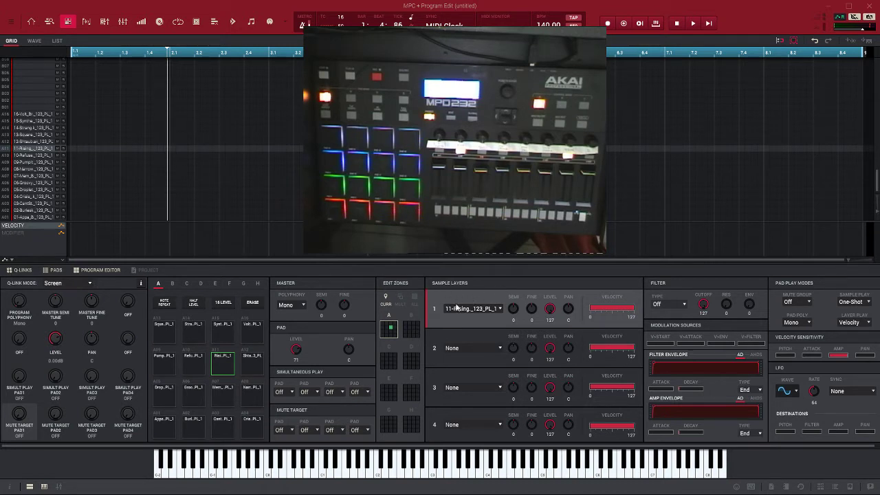
click(161, 429)
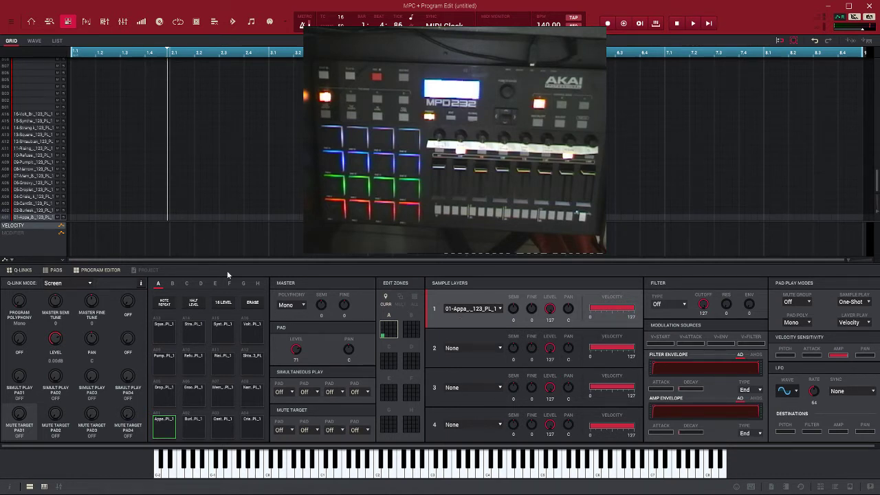
Switch the current program to the custom house kit and open it for program editing.
click(26, 24)
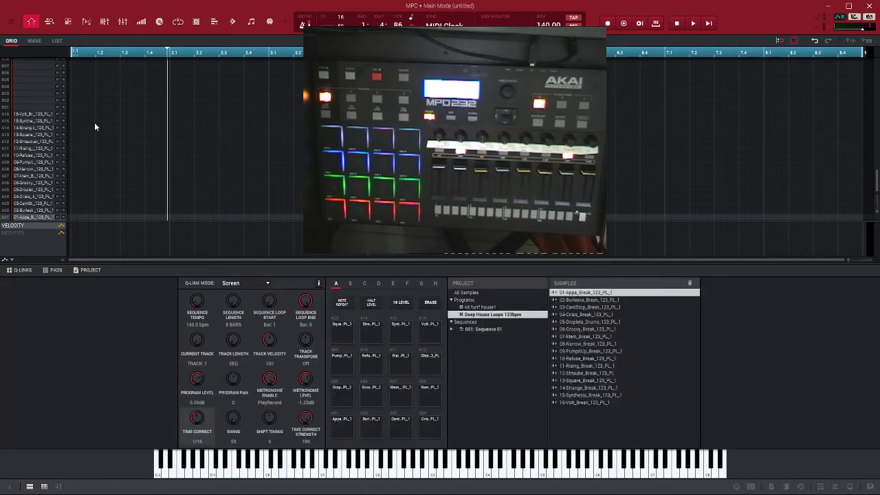
click(463, 307)
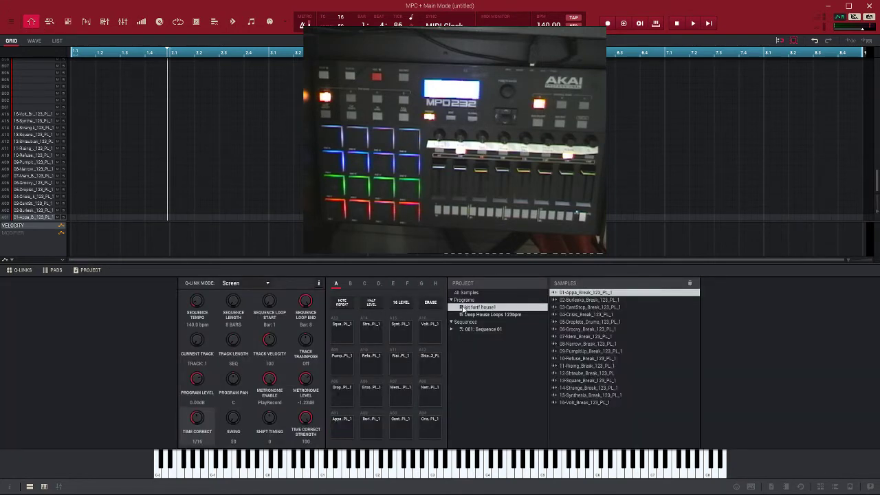
click(69, 22)
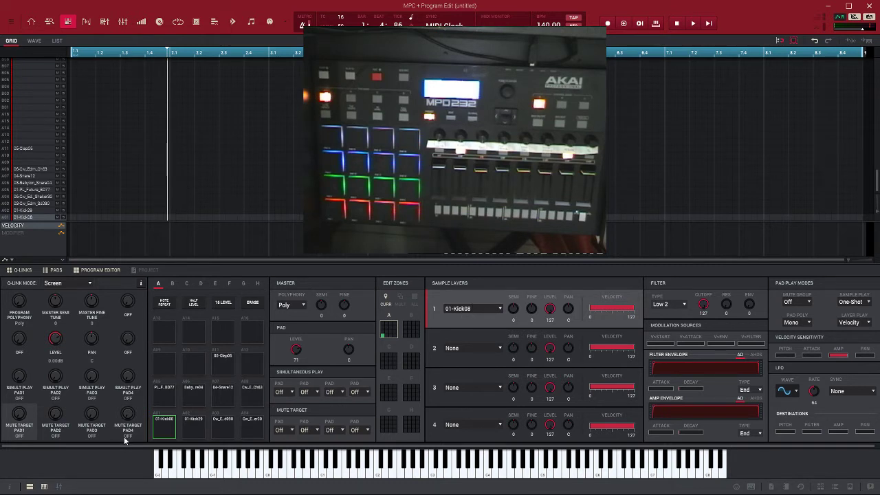
Add 01-Kick29 as sample layer 2 and 03-Cw_Edm_Sd016 as sample layer 3 on pad A01.
click(496, 348)
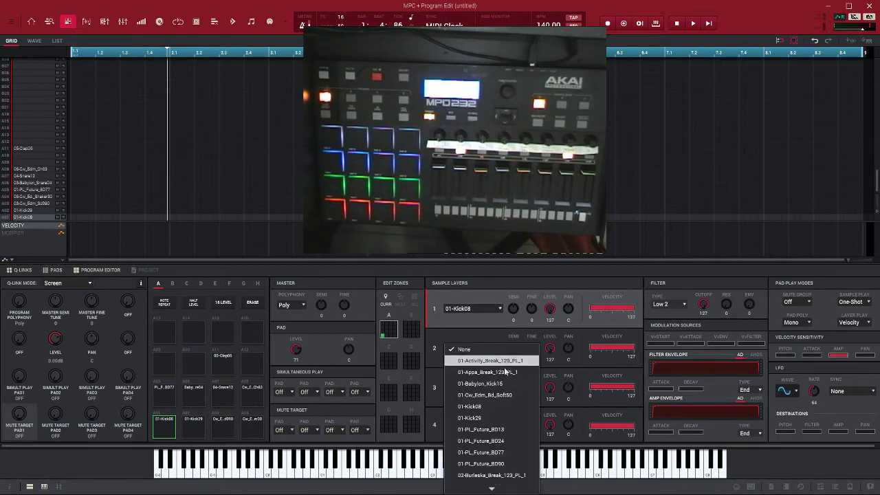
click(485, 419)
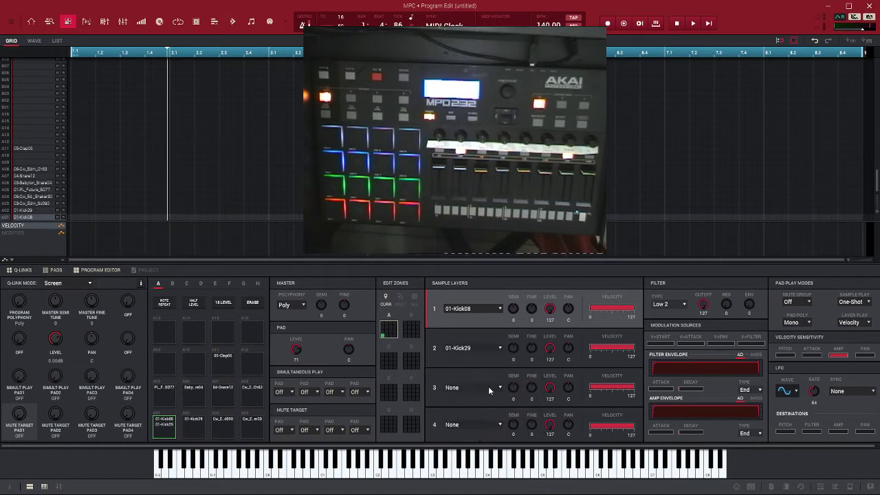
click(489, 387)
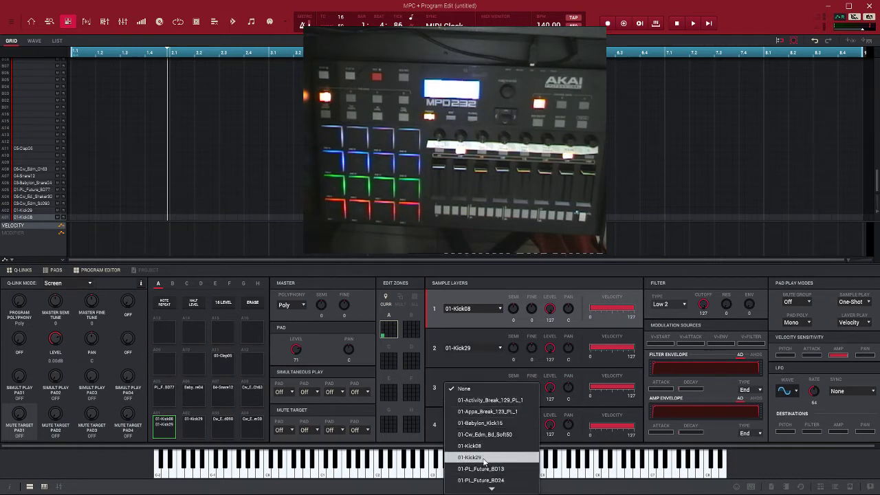
mouse_move(489, 490)
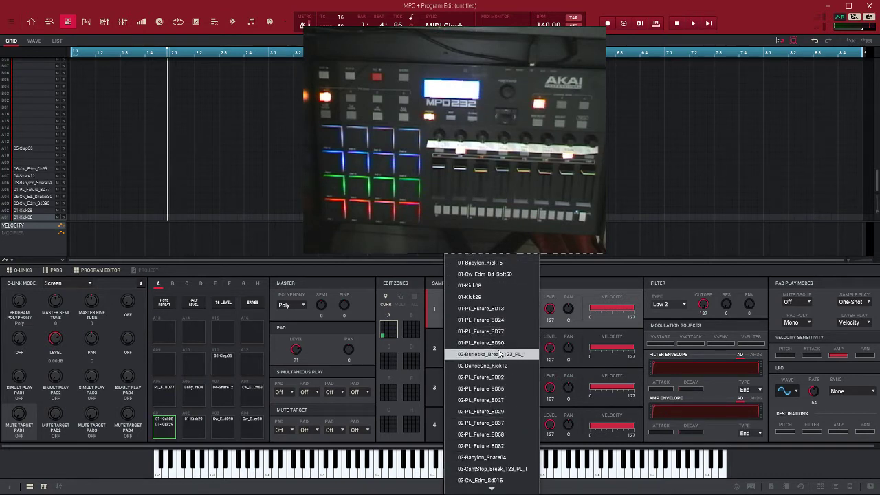
click(492, 481)
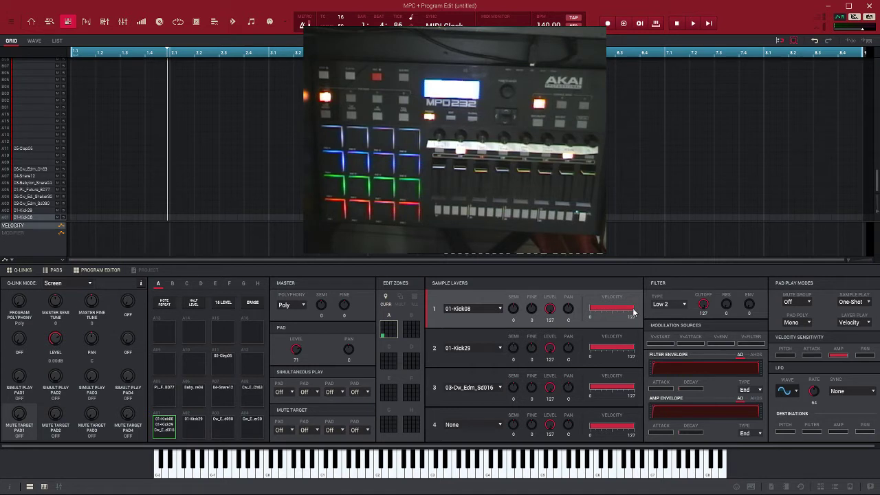
Try narrower velocity ranges on pad A01's three sample layers and restore them to the full range.
drag(633, 348, 623, 354)
drag(630, 393, 597, 393)
drag(598, 389, 649, 389)
drag(627, 311, 600, 311)
drag(623, 350, 616, 350)
drag(600, 313, 647, 315)
drag(614, 349, 642, 348)
Pan pad A01's sample layer 1 to 49R and layer 2 to 50L.
drag(569, 309, 568, 307)
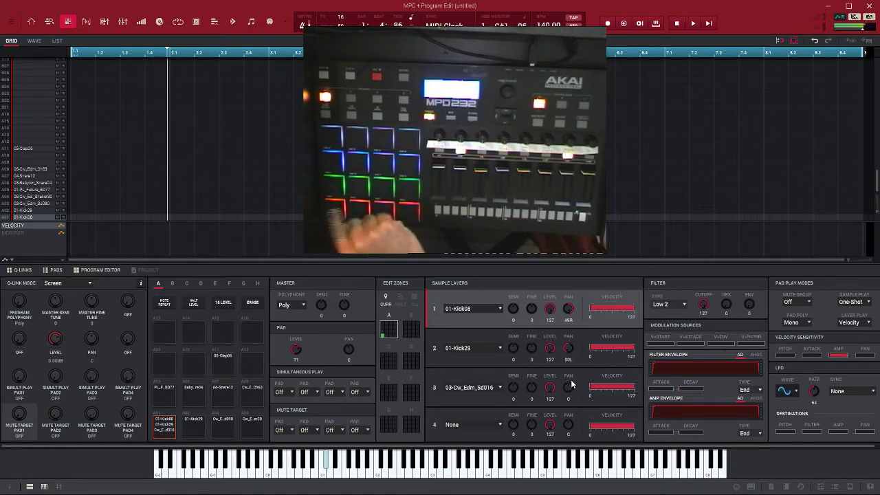
Set pad A01's filter type to MPC3000 LPF and its cutoff to 97.
click(677, 304)
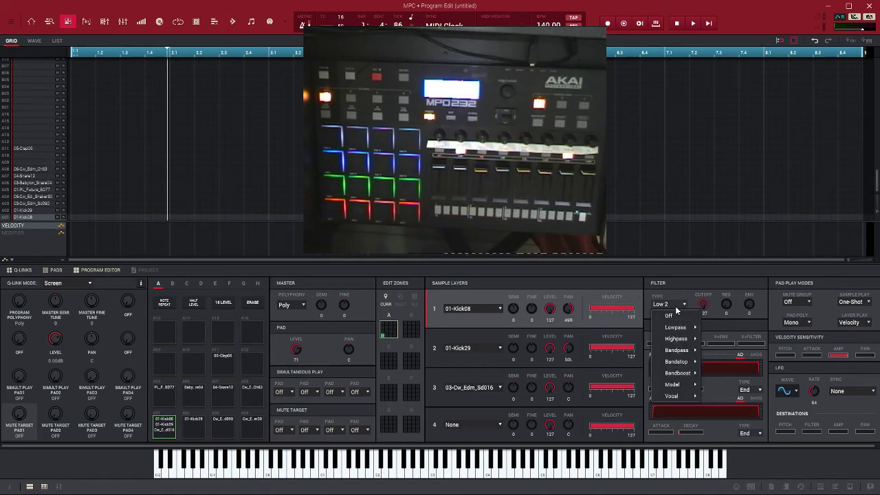
mouse_move(680, 328)
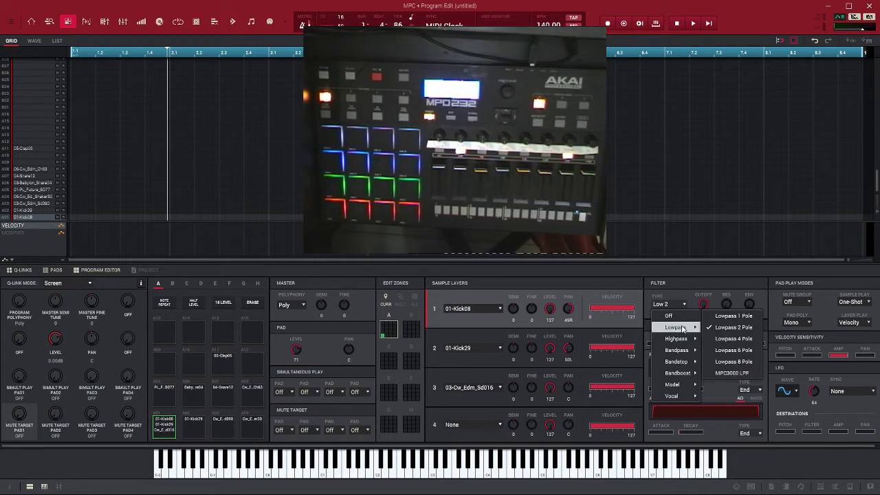
mouse_move(687, 363)
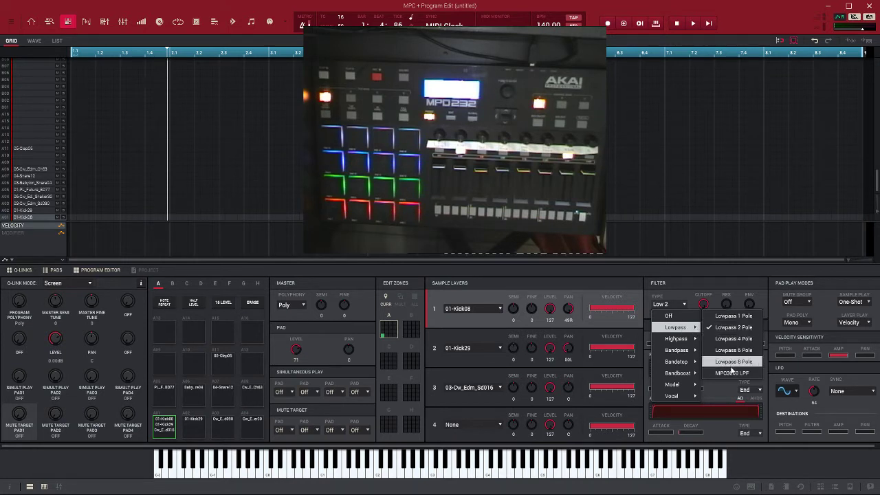
click(732, 373)
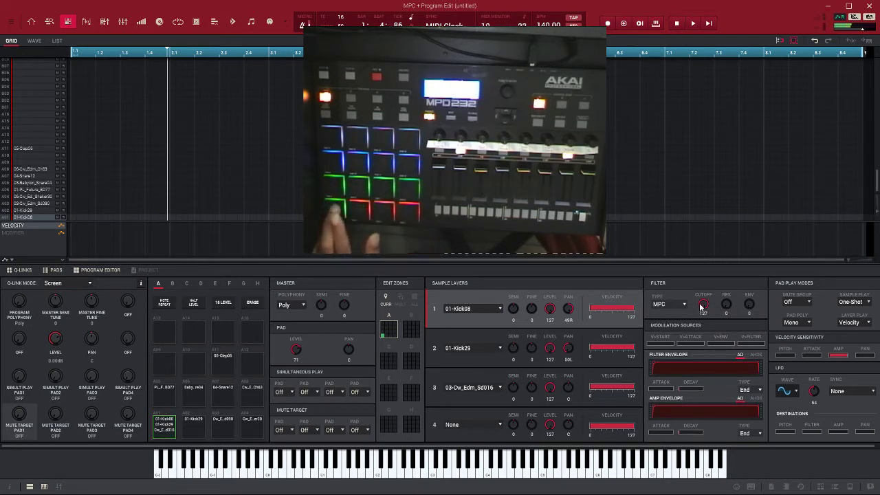
drag(703, 306, 703, 324)
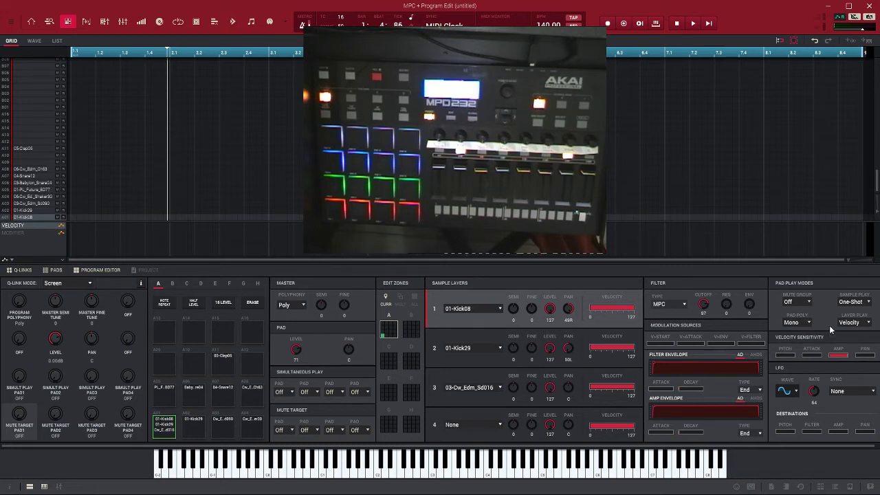
click(841, 391)
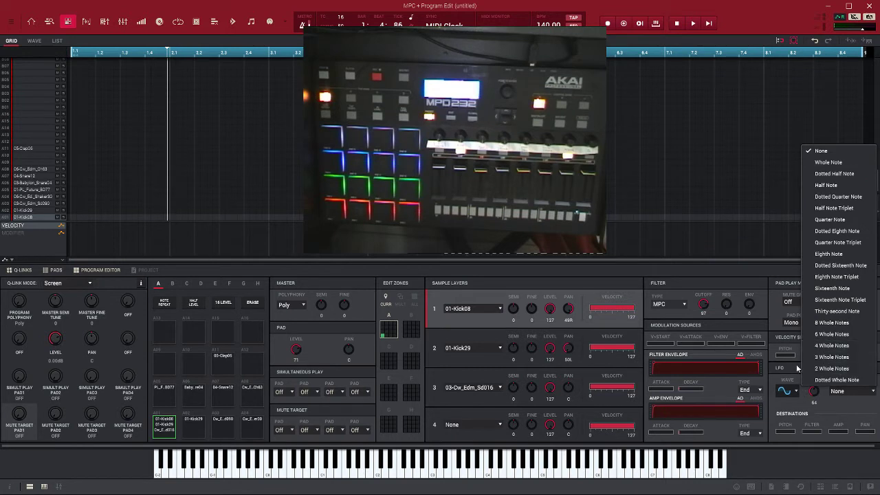
click(709, 321)
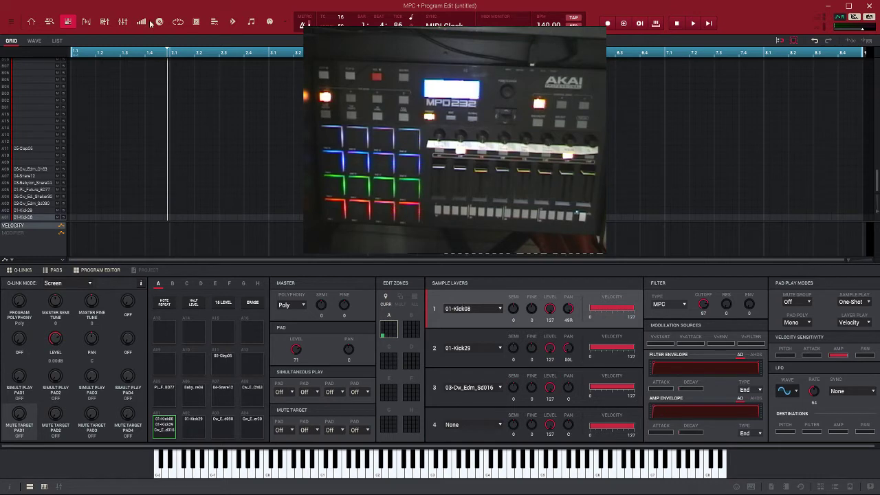
Load the Deep House Loops 123bpm program and open its sample 02-Burleska_Break_123_PL_1 for sample editing.
click(51, 23)
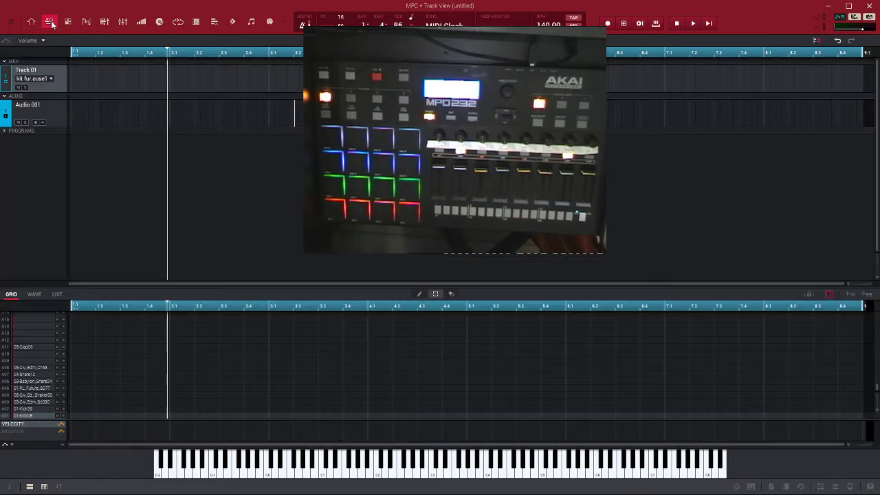
click(31, 23)
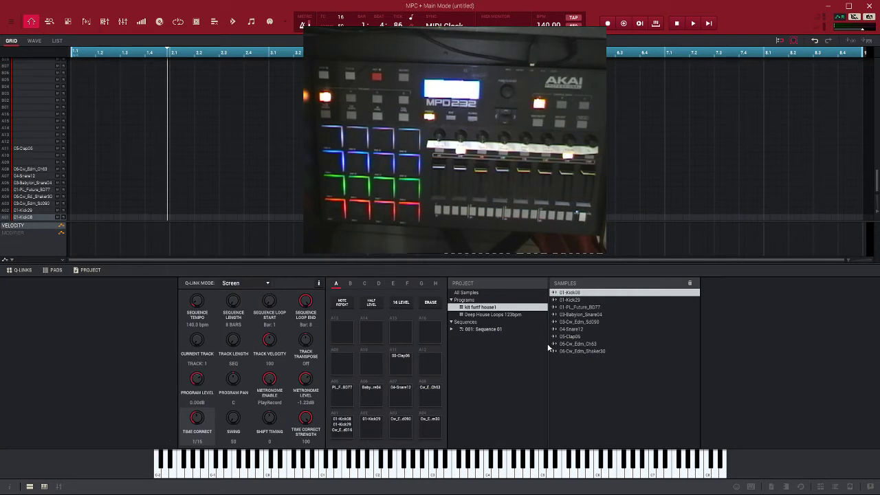
click(496, 315)
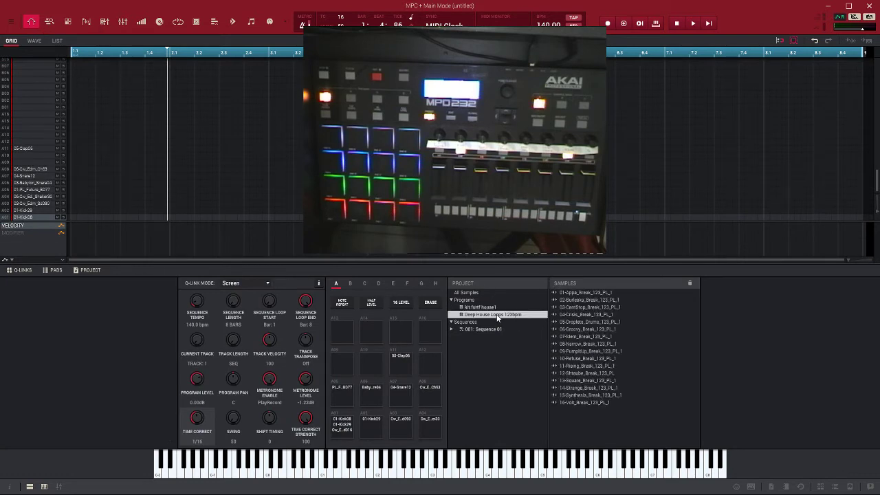
click(574, 294)
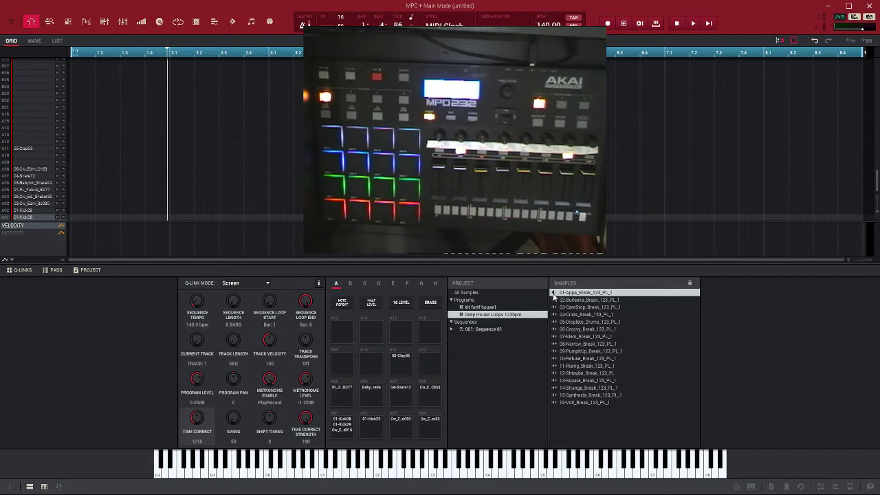
double_click(491, 316)
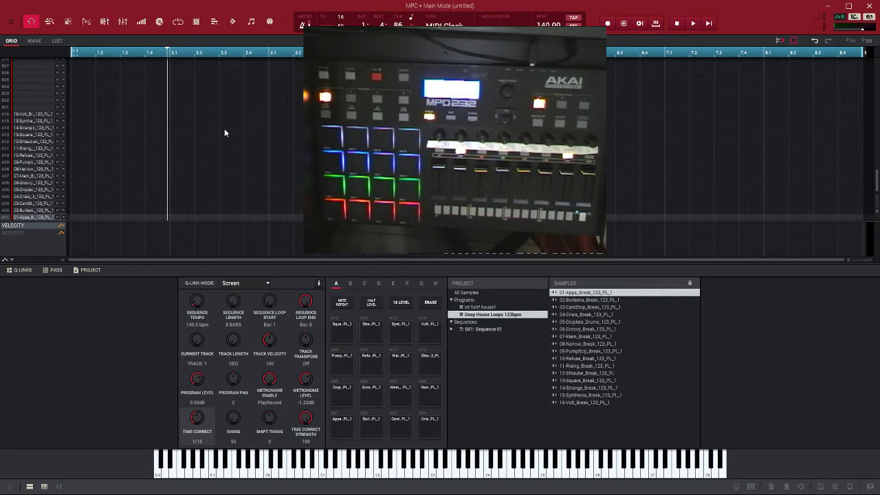
click(576, 300)
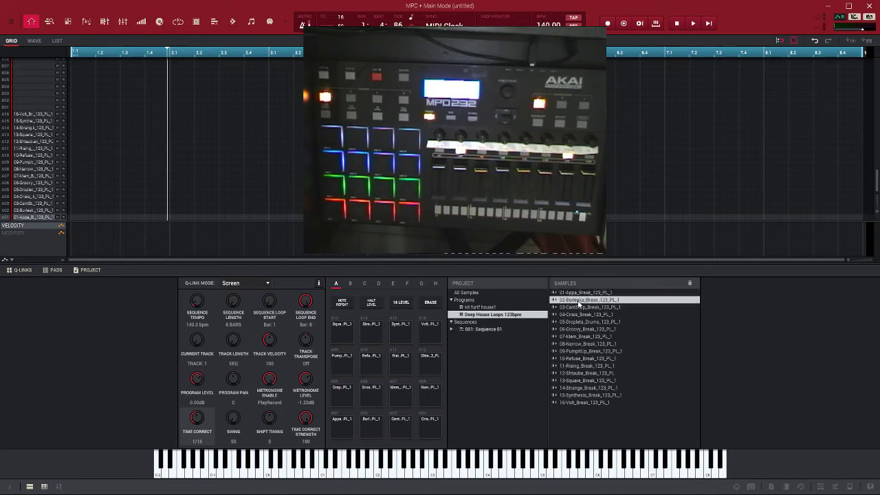
click(87, 22)
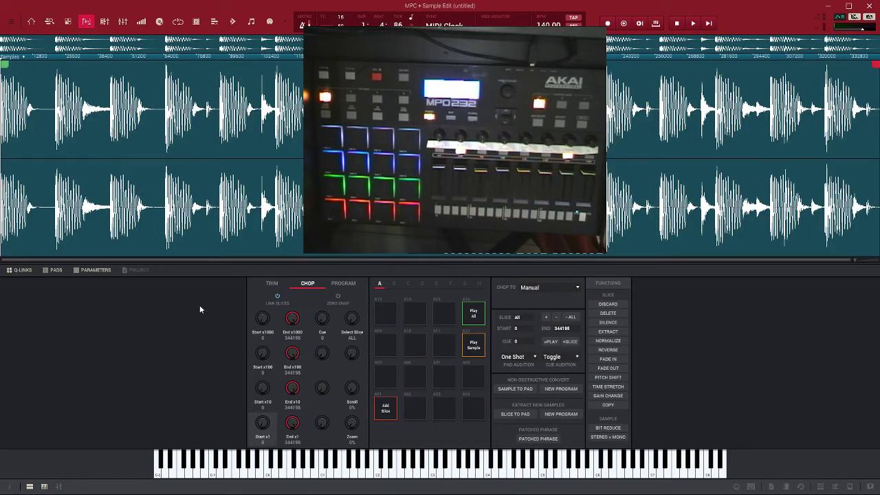
Chop the sample manually into 16 slices by adding slice points while it plays.
click(265, 288)
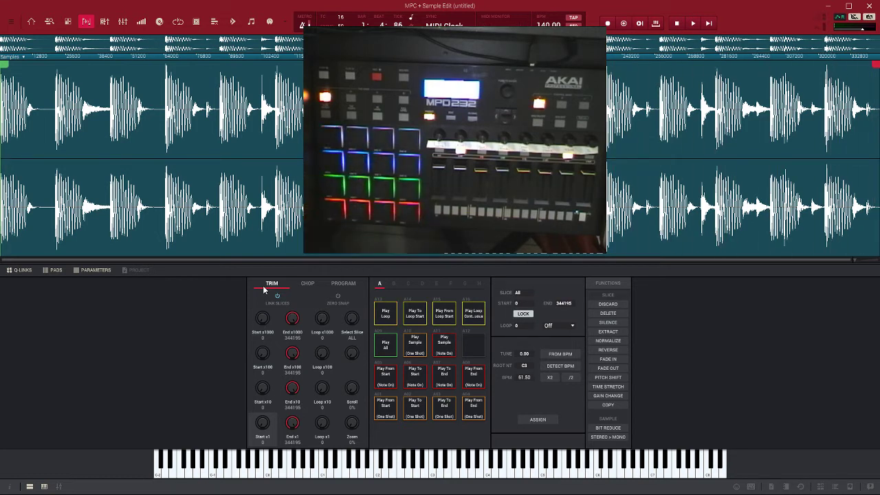
click(309, 284)
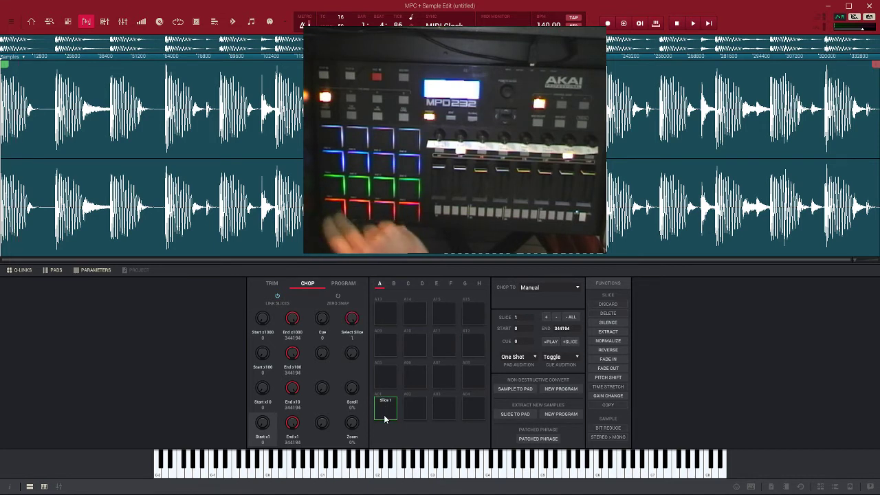
click(386, 409)
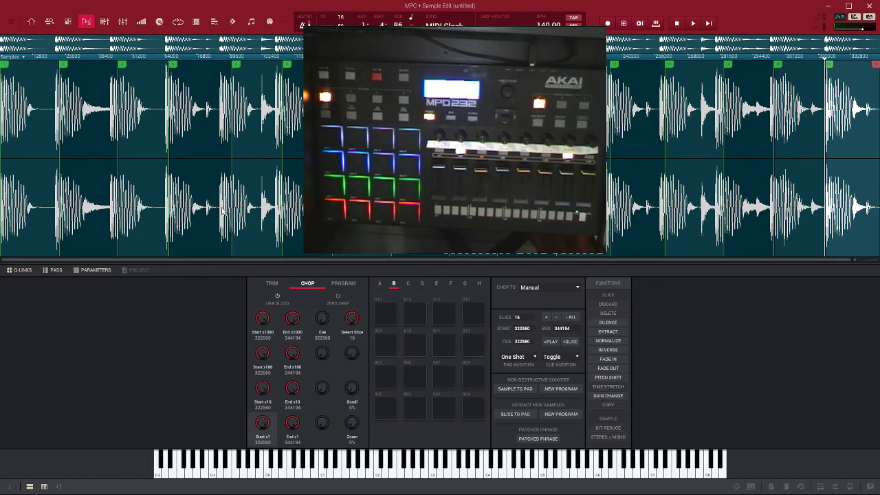
Audition slices 1 to 5 of the manually chopped sample on the waveform.
click(36, 137)
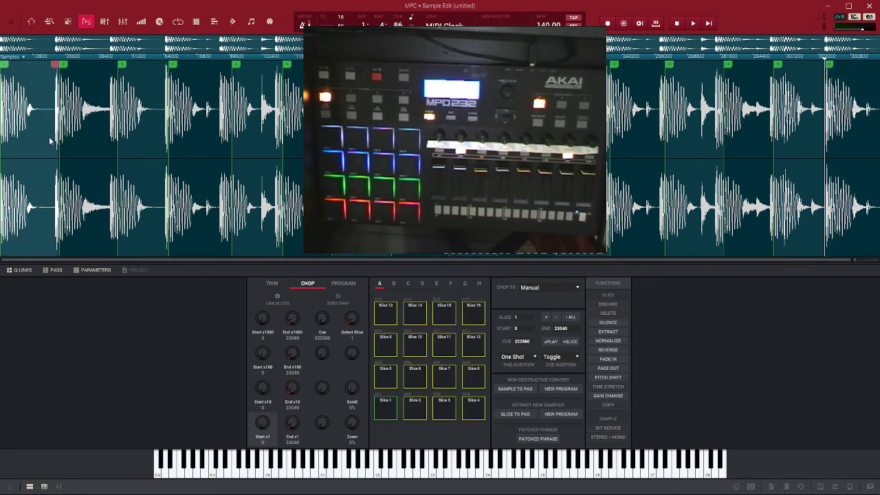
click(72, 143)
click(136, 144)
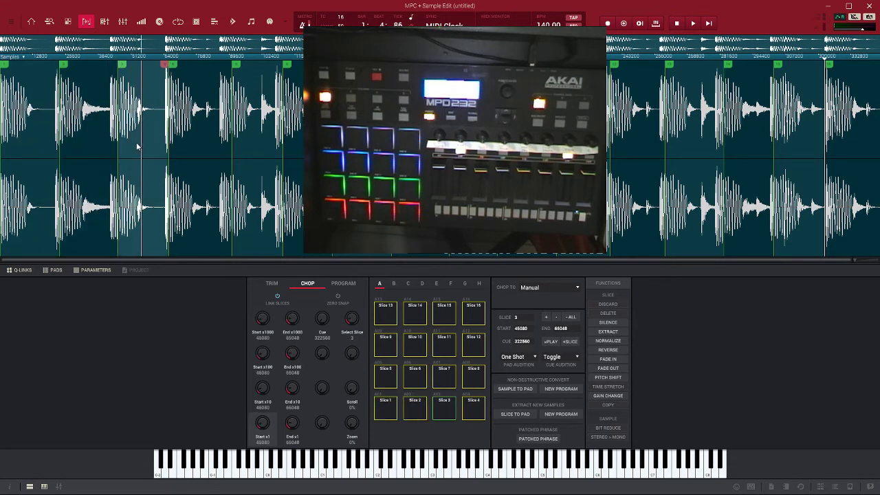
click(191, 140)
click(255, 143)
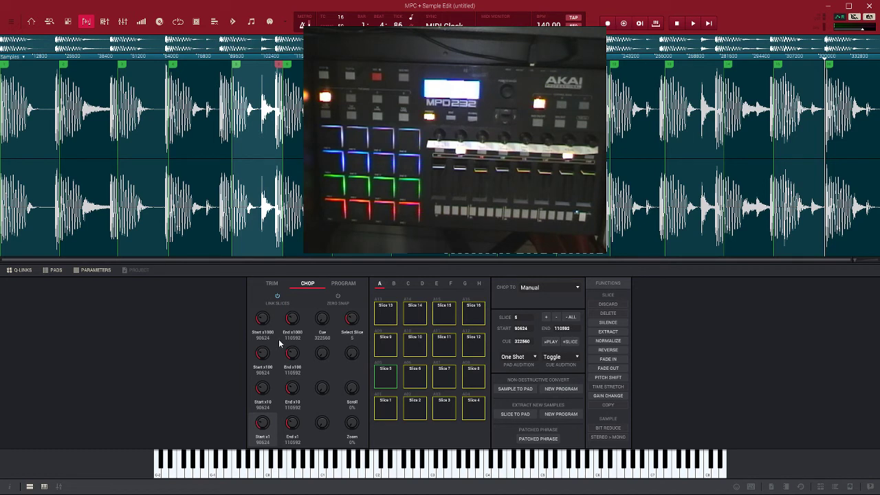
Undo all the manual slices of the sample.
key(ctrl+z)
key(ctrl+z)
key(ctrl+z)
key(ctrl+z)
key(ctrl+z)
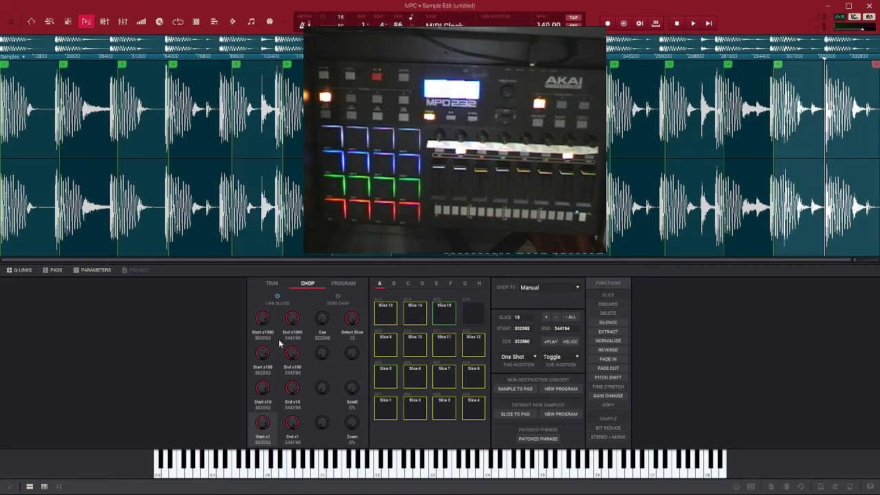
key(ctrl+z)
key(ctrl+z)
key(ctrl+z)
key(ctrl+z)
key(ctrl+z)
key(ctrl+z)
key(ctrl+z)
key(ctrl+z)
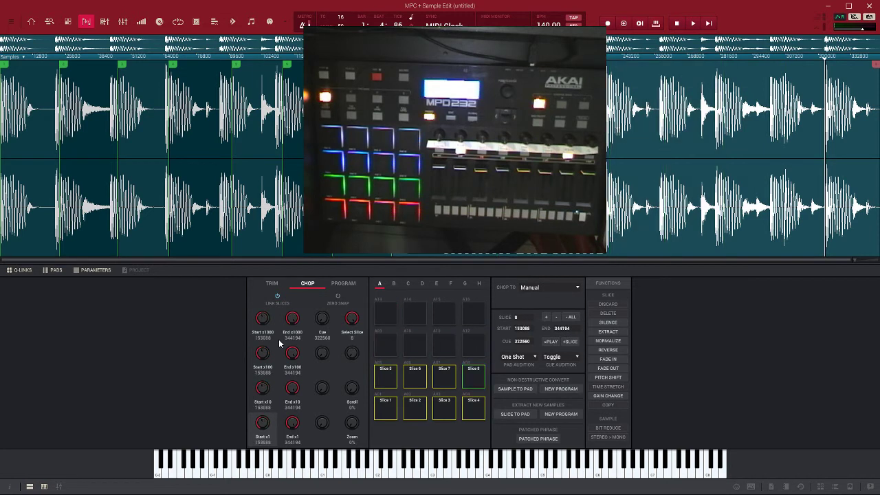
key(ctrl+z)
key(ctrl+z)
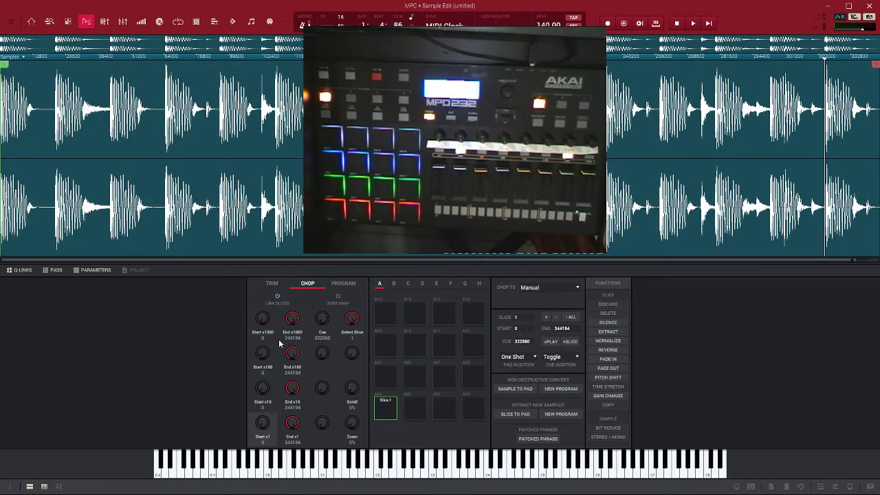
Try chopping the sample by Threshold at 50 with a minimum time of 100.
click(541, 289)
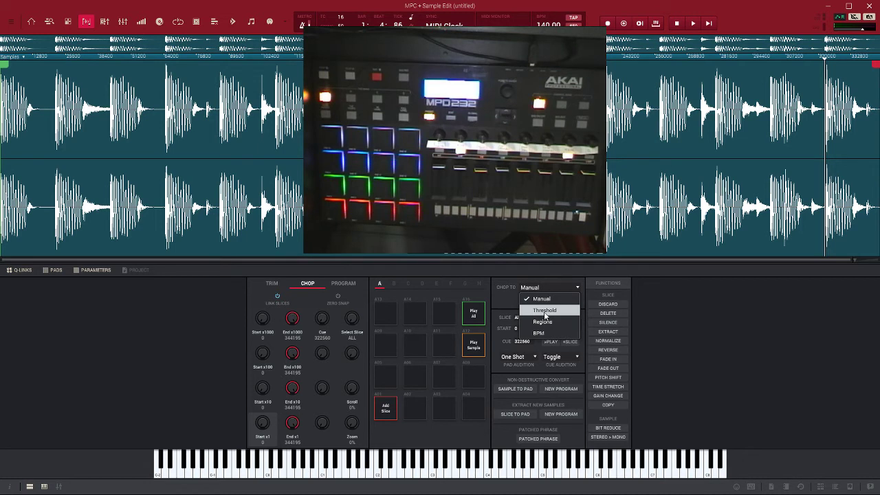
click(546, 311)
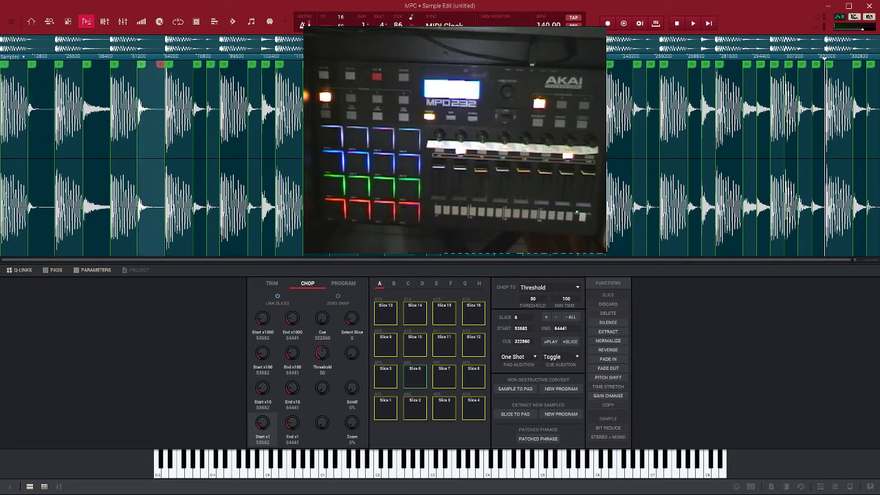
click(576, 288)
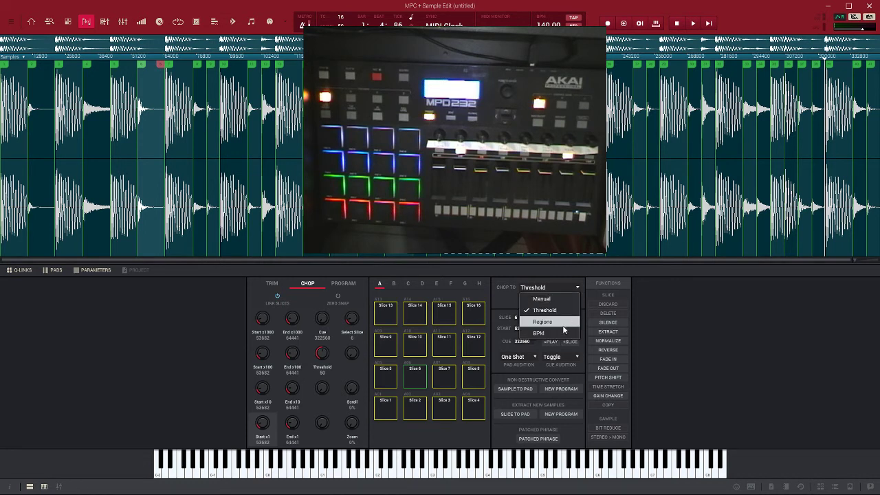
click(579, 266)
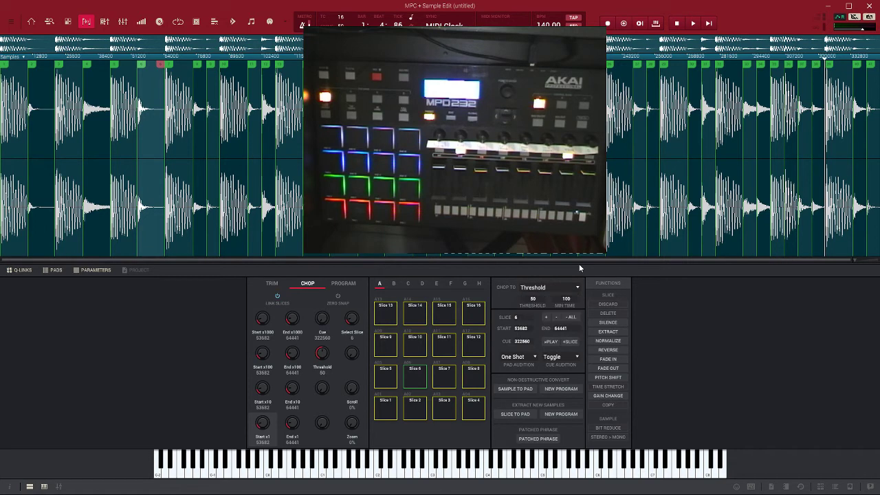
Undo the threshold chop and reopen 02-Burleska_Break_123_PL_1 for sample editing.
key(ctrl+z)
key(ctrl+z)
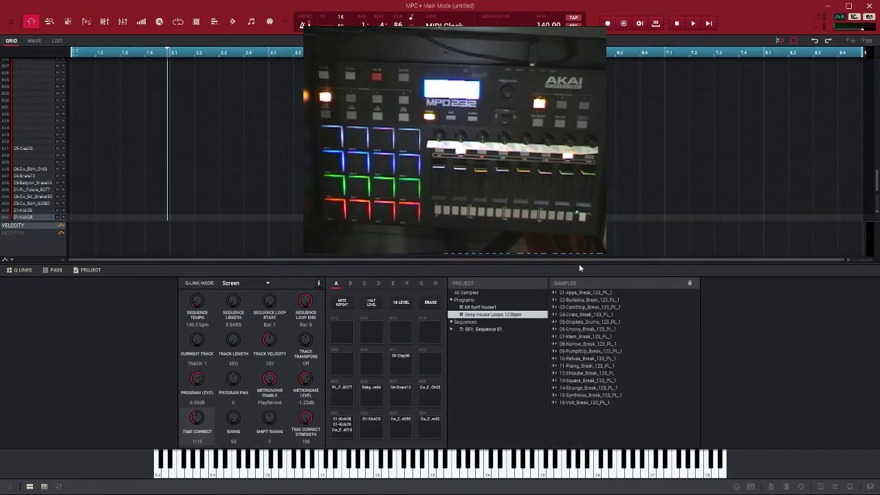
click(557, 301)
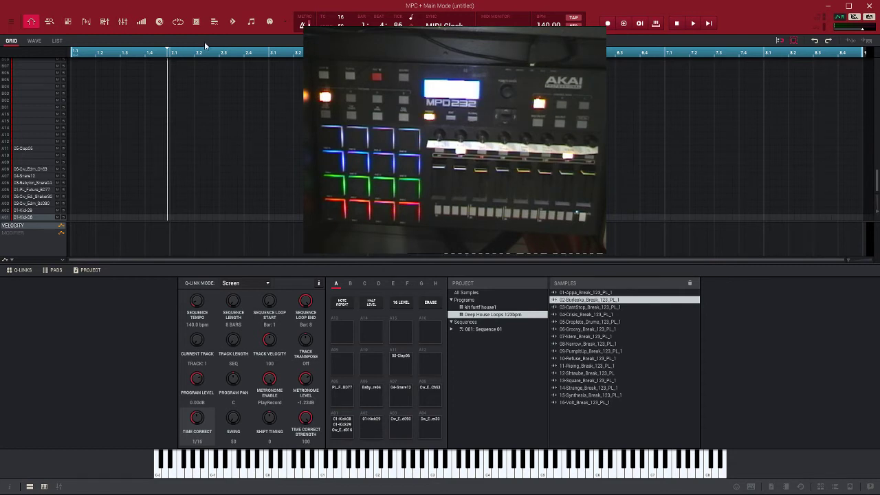
click(87, 22)
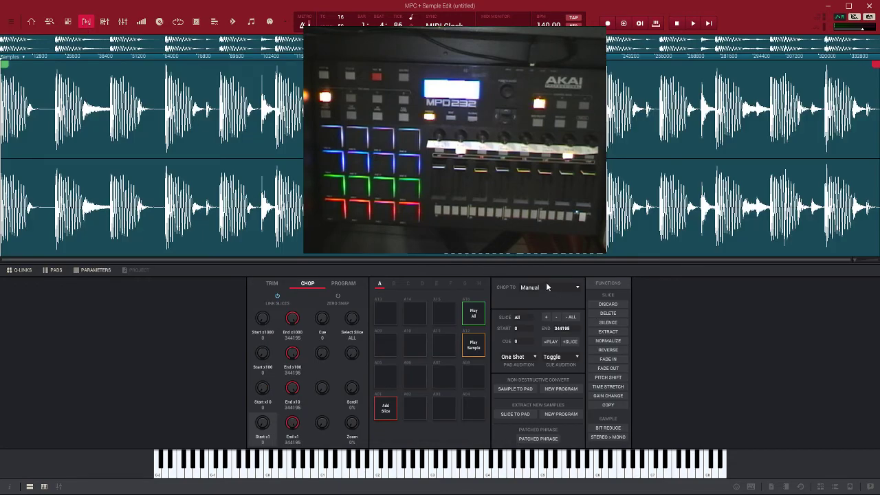
Try chopping the sample into 16 Regions and by BPM with 1 bar, 4 beats and a 1/16 time division.
click(569, 287)
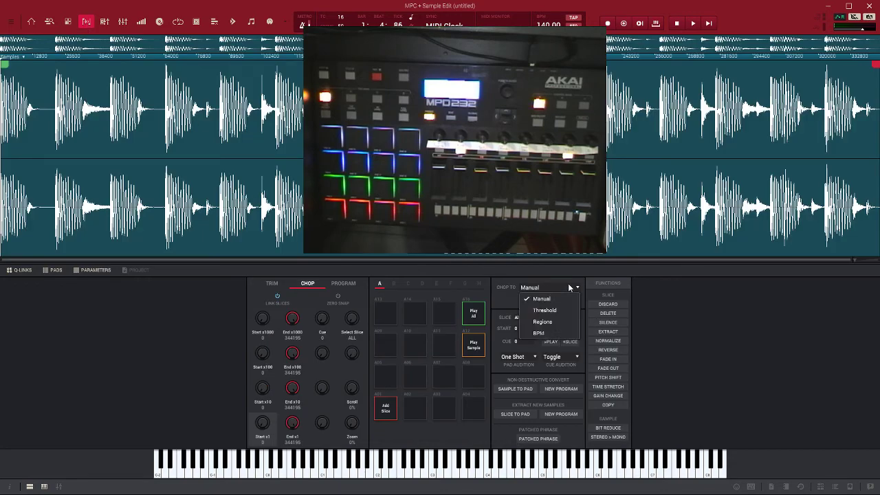
click(554, 323)
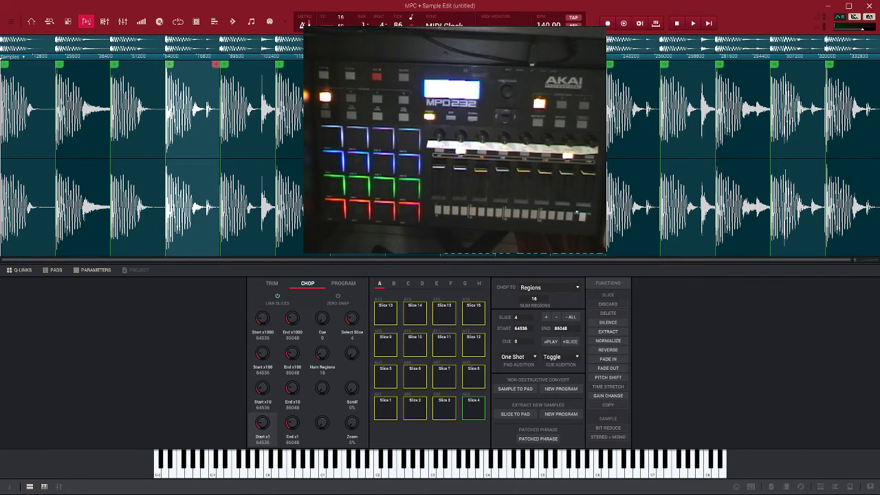
click(563, 293)
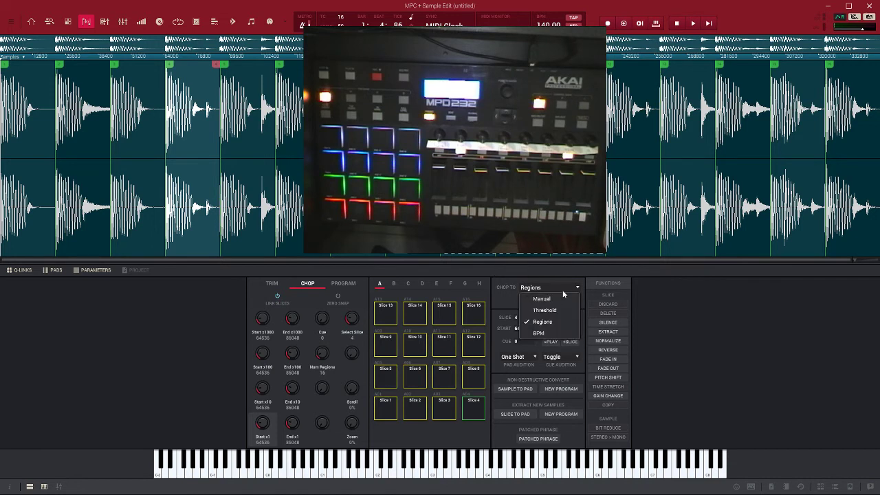
click(534, 334)
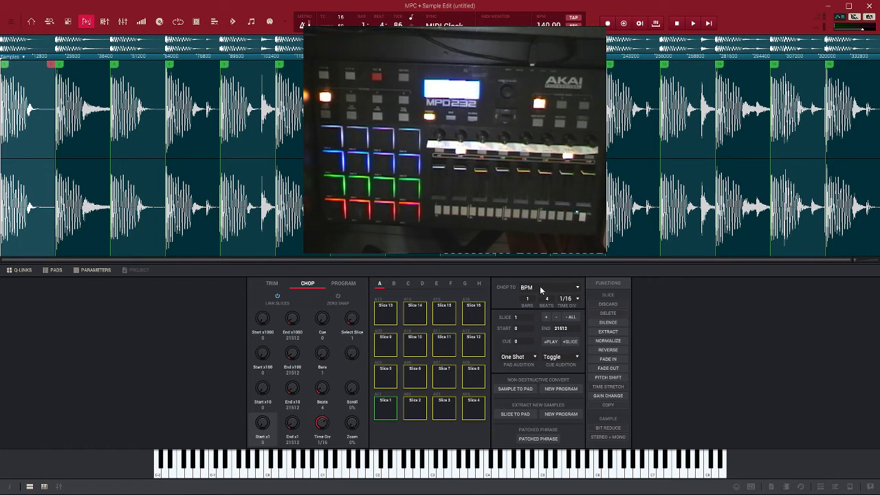
Cycle the chop mode through Regions, Manual and BPM, clear the slices in Manual, and chop into 16 regions again.
click(538, 288)
click(543, 322)
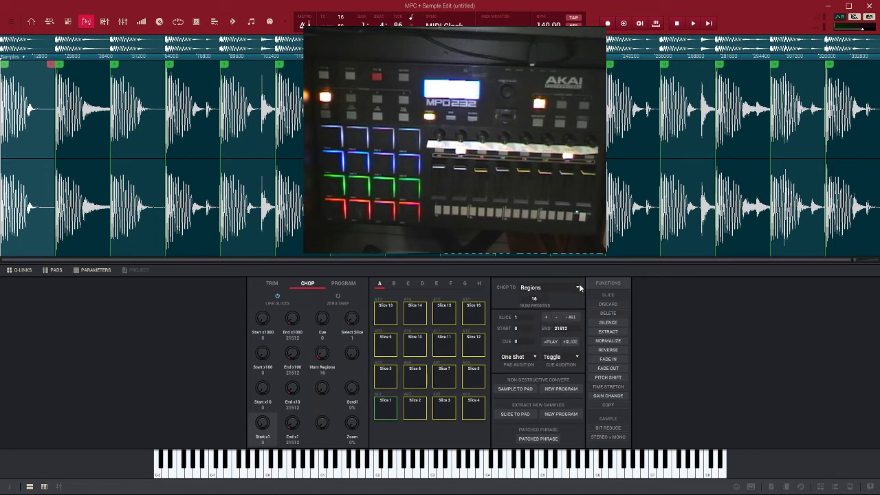
click(577, 288)
click(570, 299)
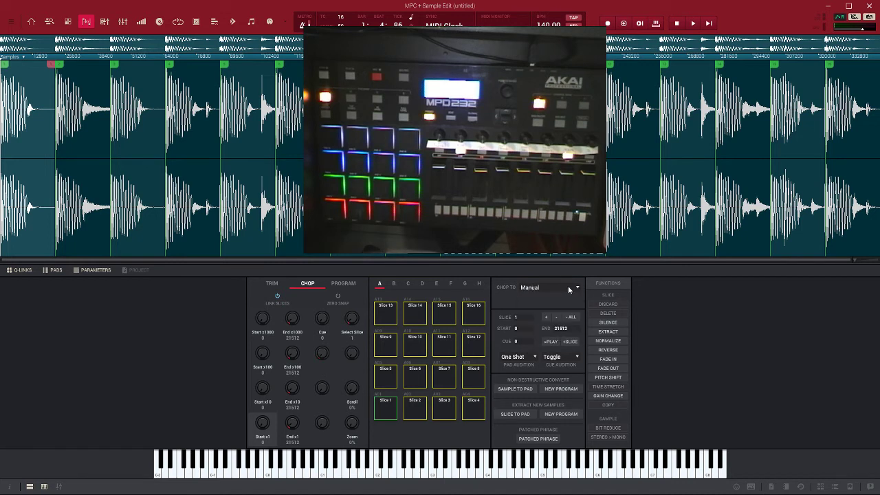
scroll(568, 290, down, 3)
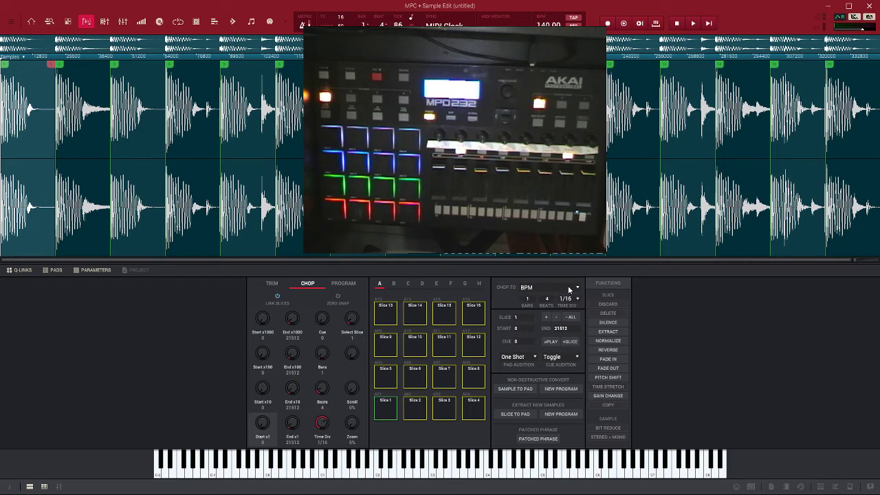
scroll(569, 290, up, 3)
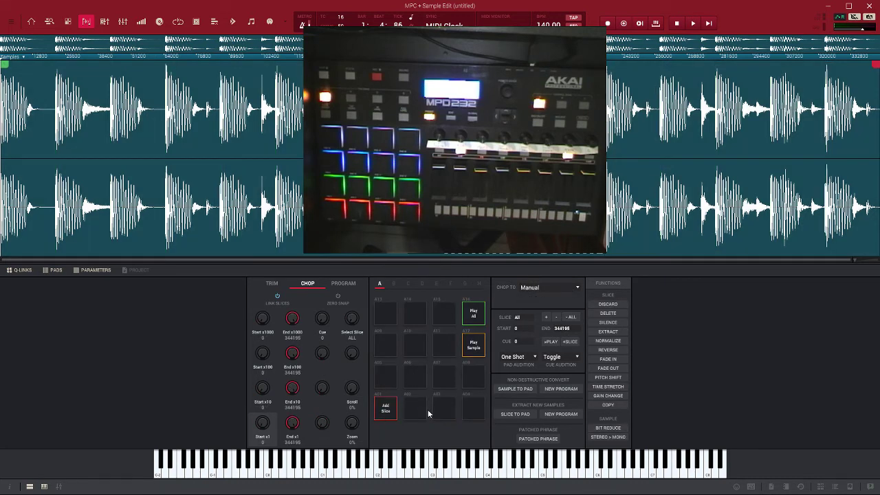
click(530, 291)
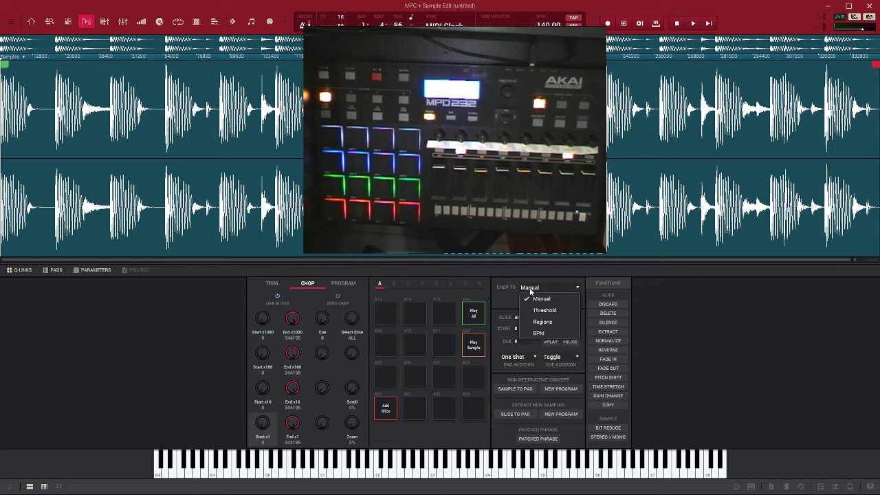
click(543, 322)
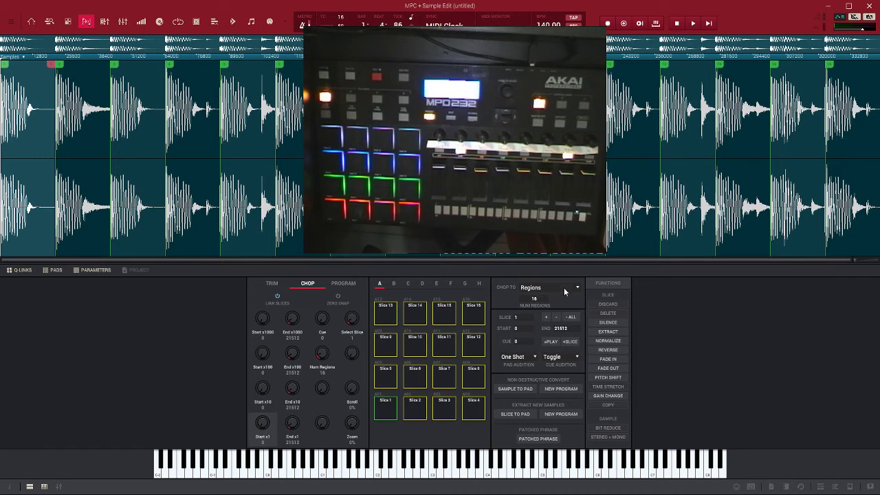
Chop the sample by Threshold at 50 with a minimum time of 100 and convert the slices non-destructively to a new program.
click(564, 292)
click(563, 313)
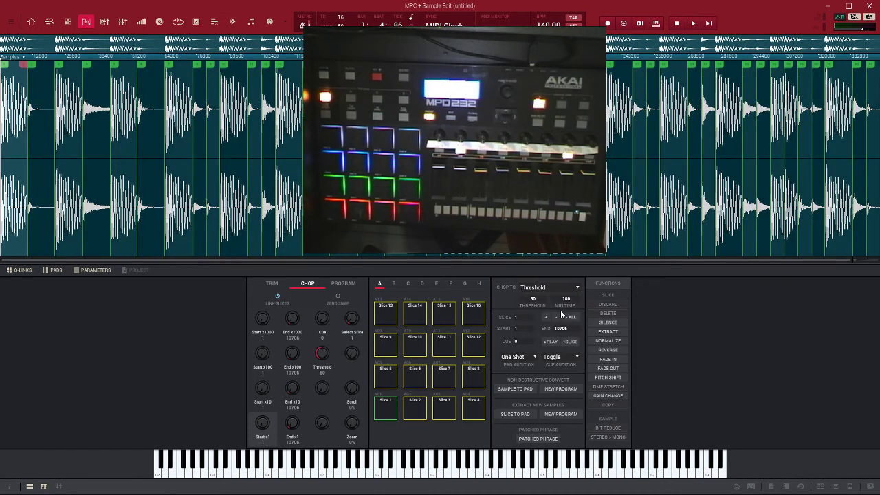
click(568, 389)
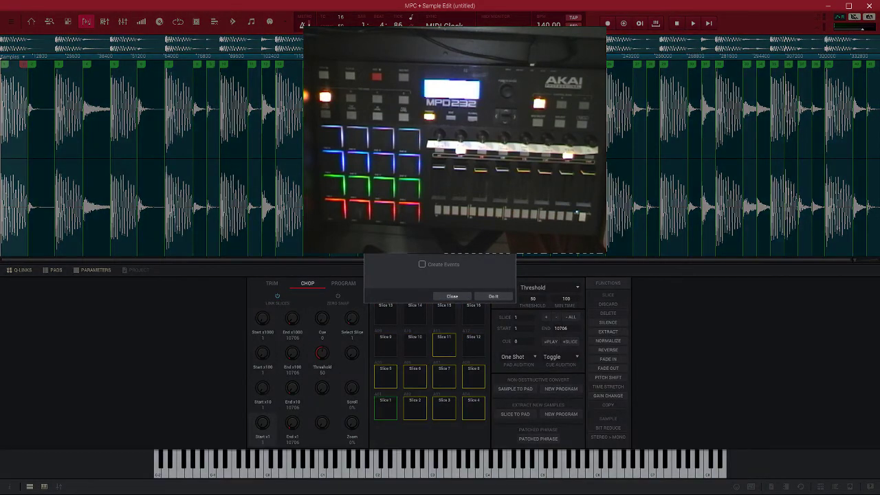
click(493, 296)
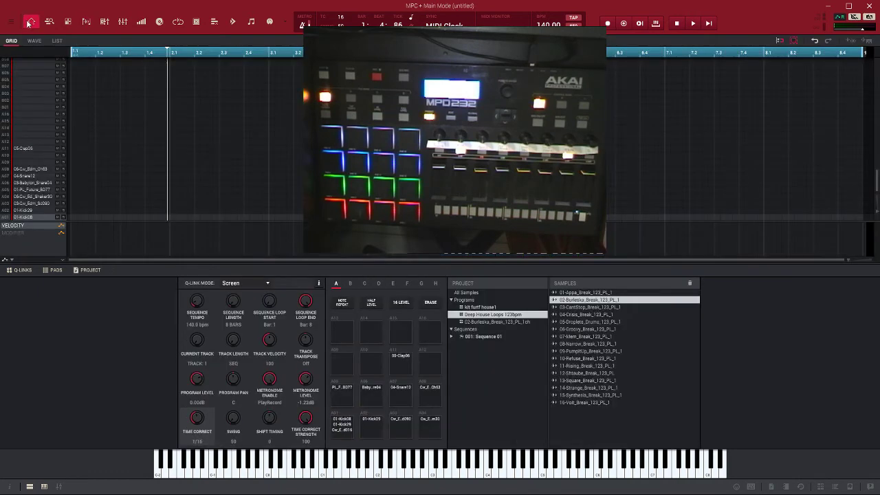
Return to Main Mode and load the program 02-Burleska_Break_123_PL_1ch onto the pads.
click(30, 22)
click(494, 322)
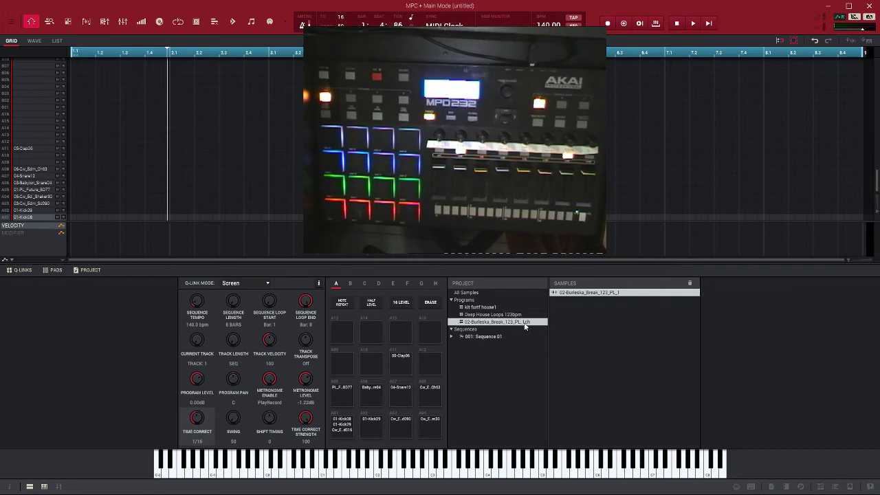
double_click(511, 324)
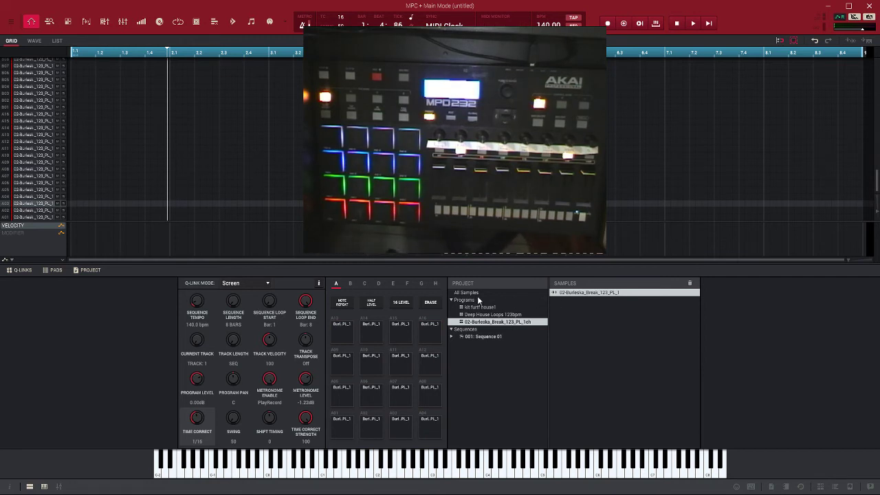
Examine how the slices are spread across pad banks A, B and C.
click(351, 284)
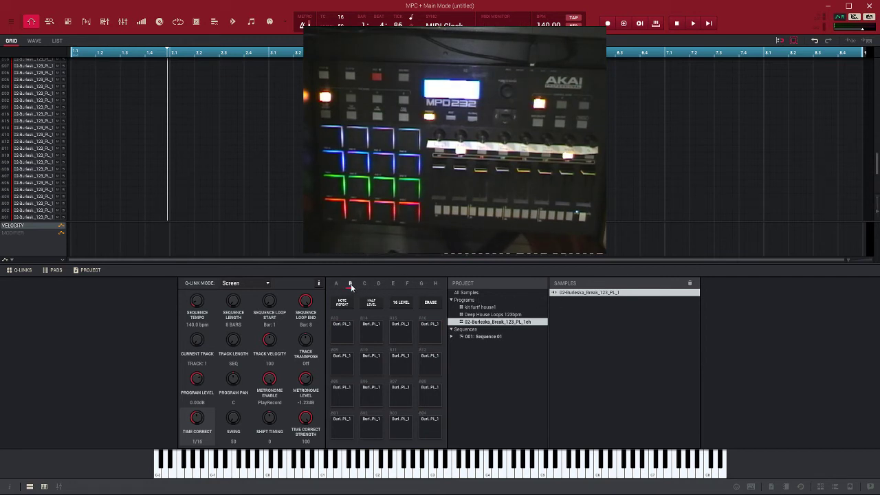
click(365, 284)
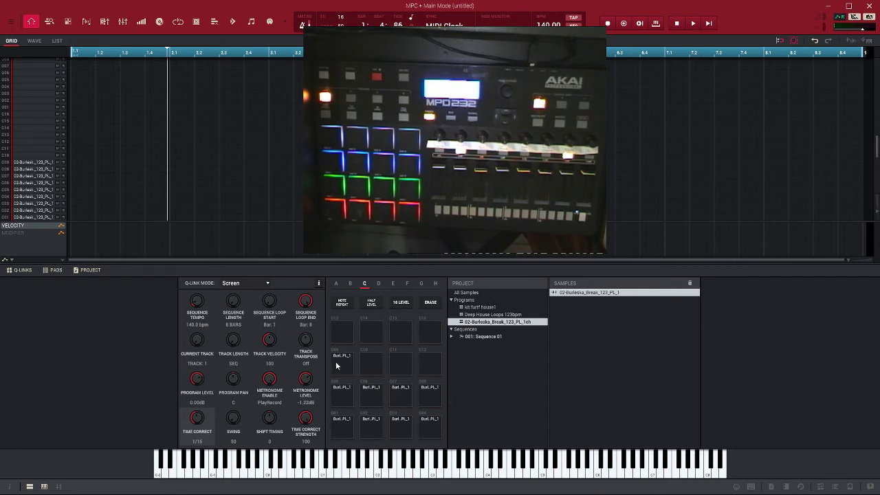
click(337, 284)
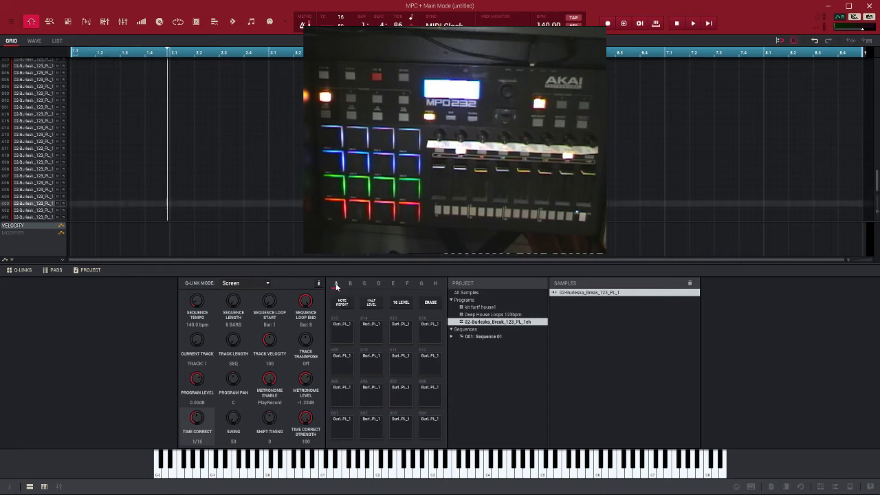
click(350, 284)
click(364, 284)
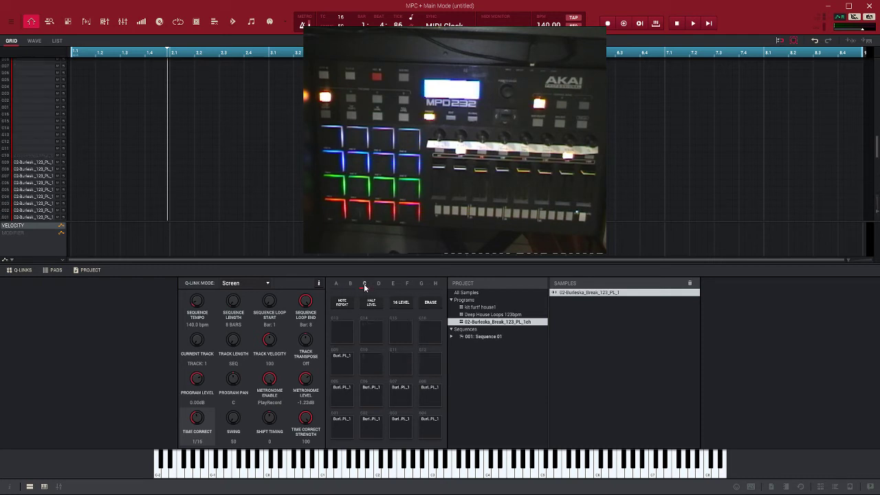
click(336, 286)
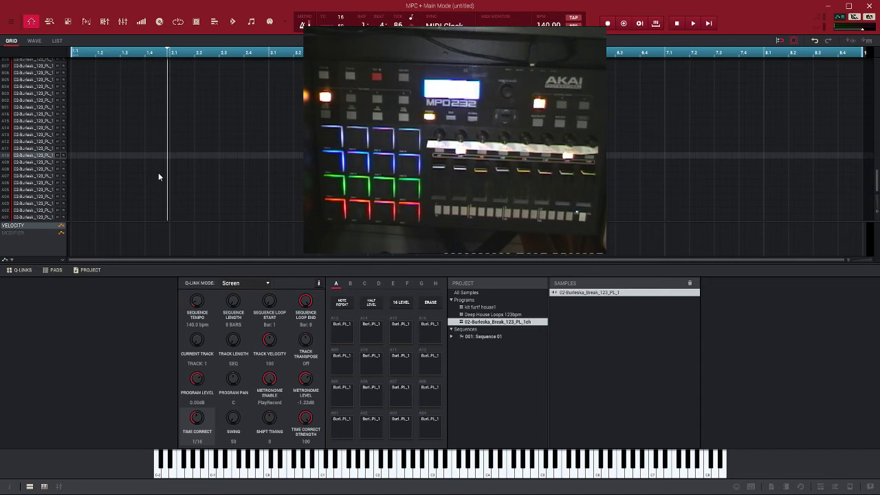
View the Sampler mode, return to Main Mode and show the expansion browser.
click(161, 22)
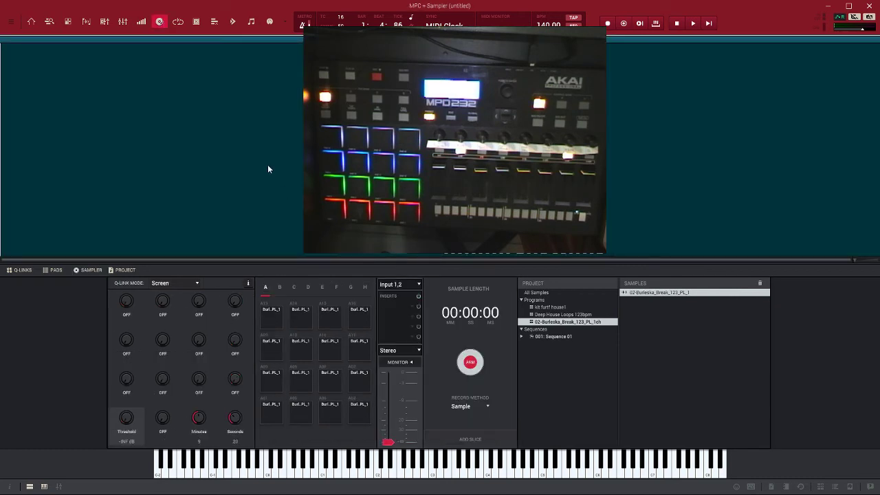
click(32, 23)
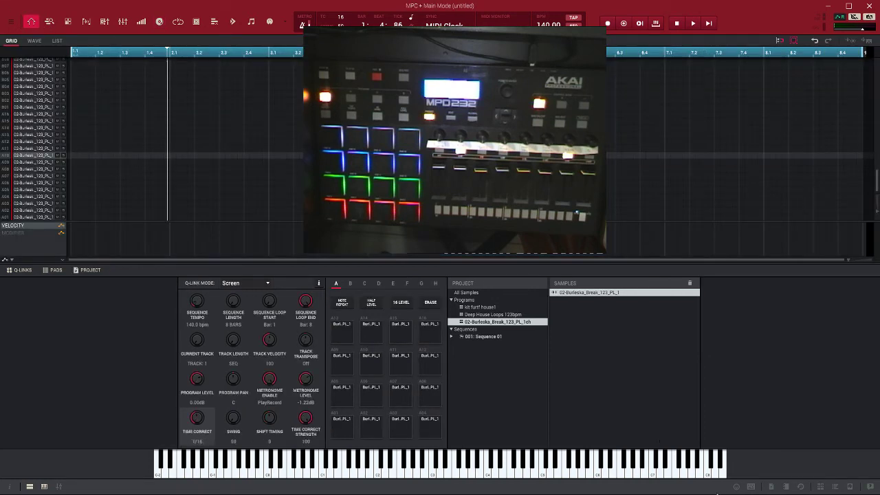
click(821, 487)
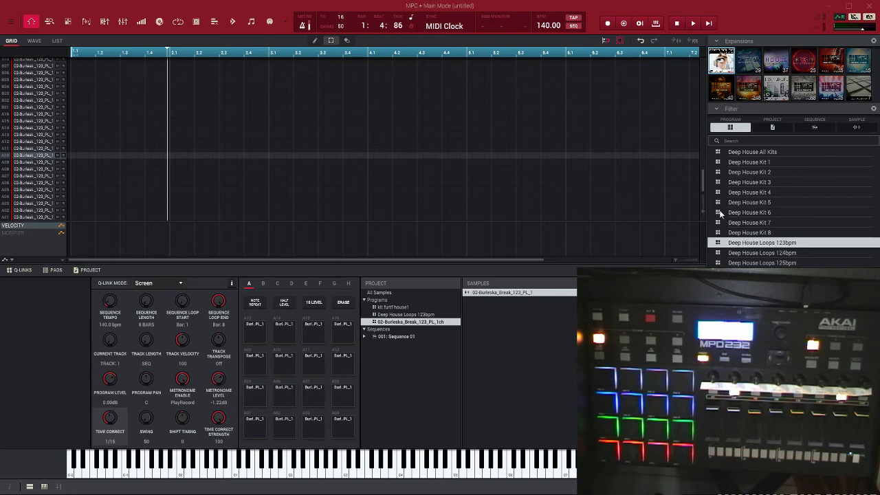
click(88, 22)
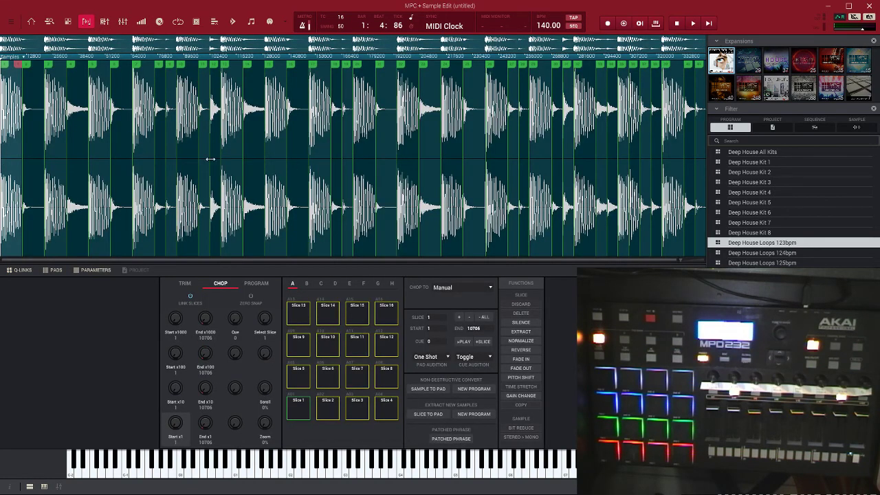
click(486, 288)
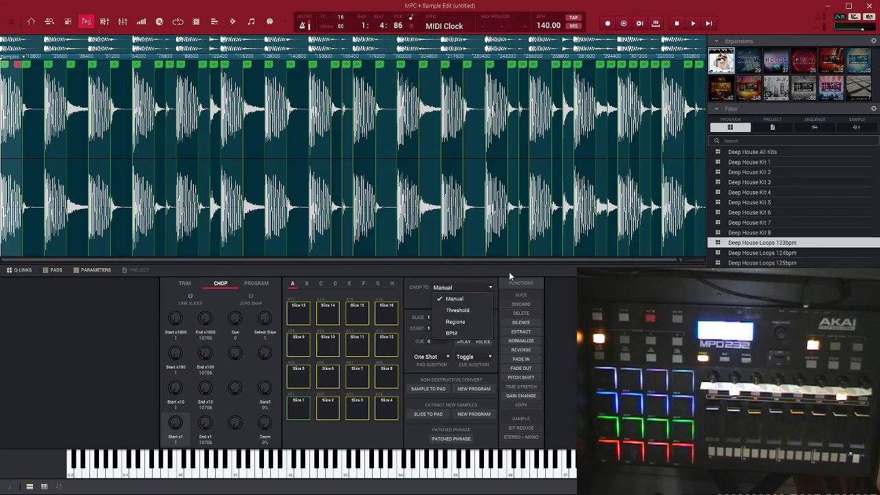
click(590, 9)
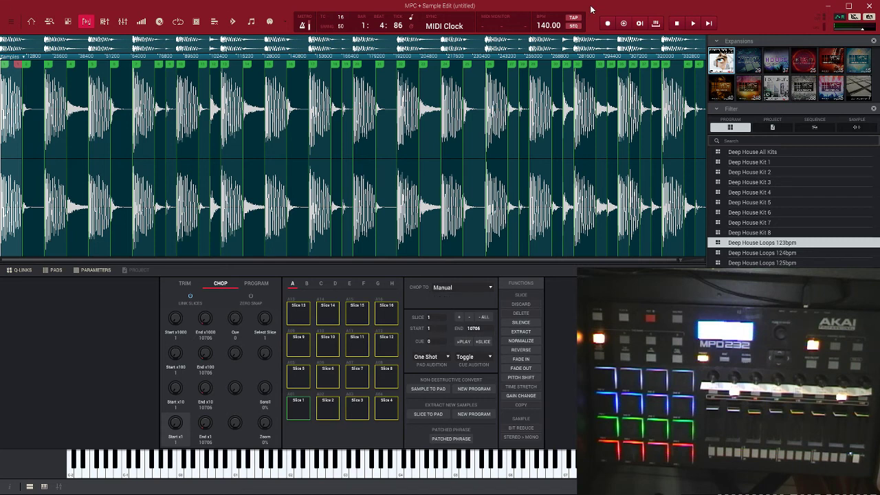
key(Escape)
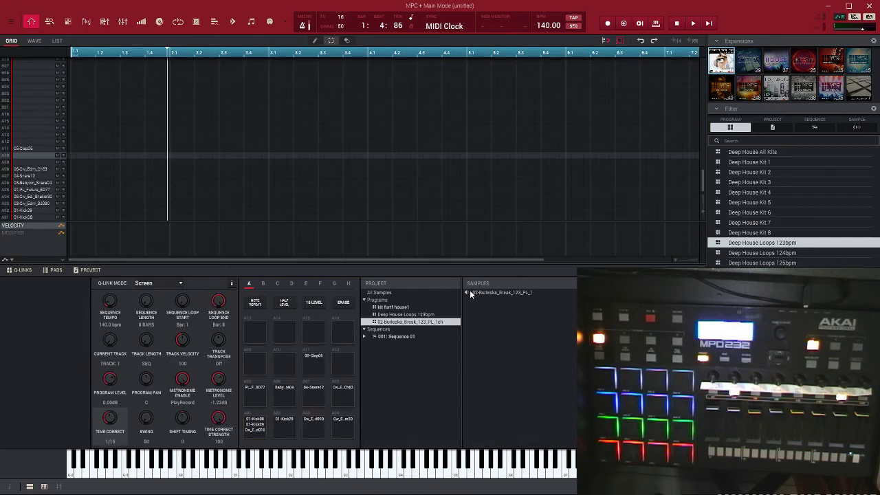
Open the other loop in Sample Edit and try chopping it by Threshold at 50 with a minimum time of 100.
click(86, 24)
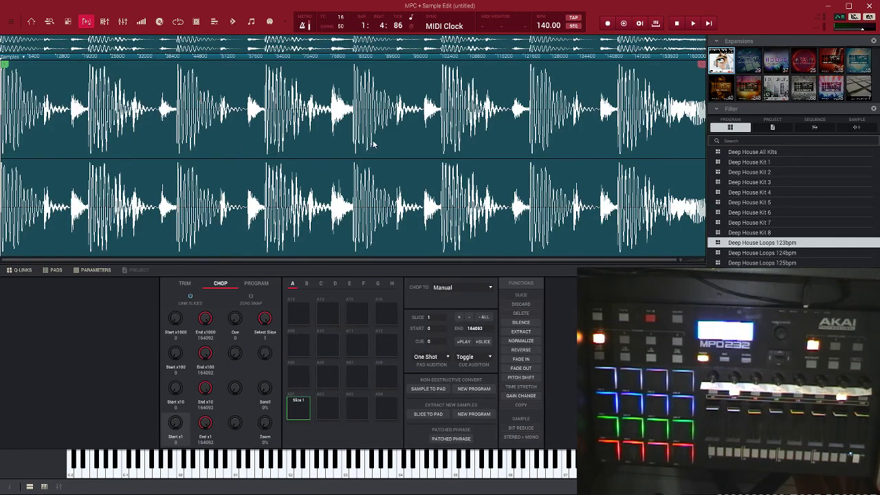
click(489, 289)
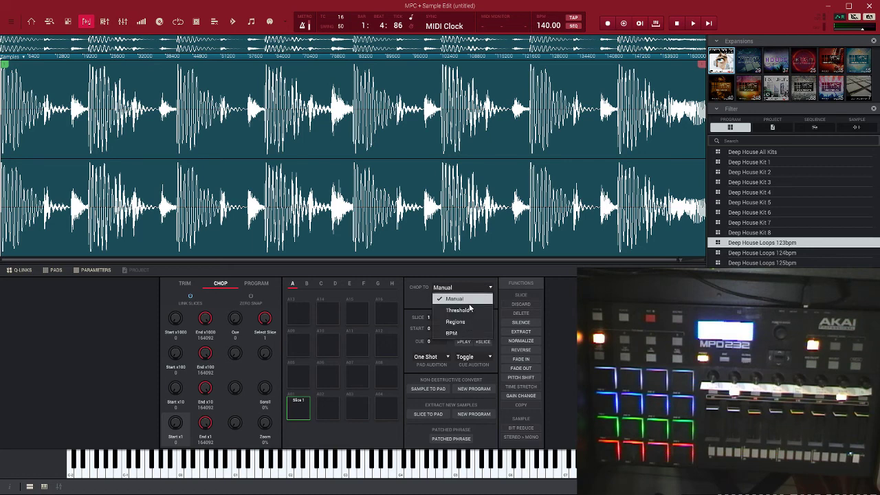
click(468, 311)
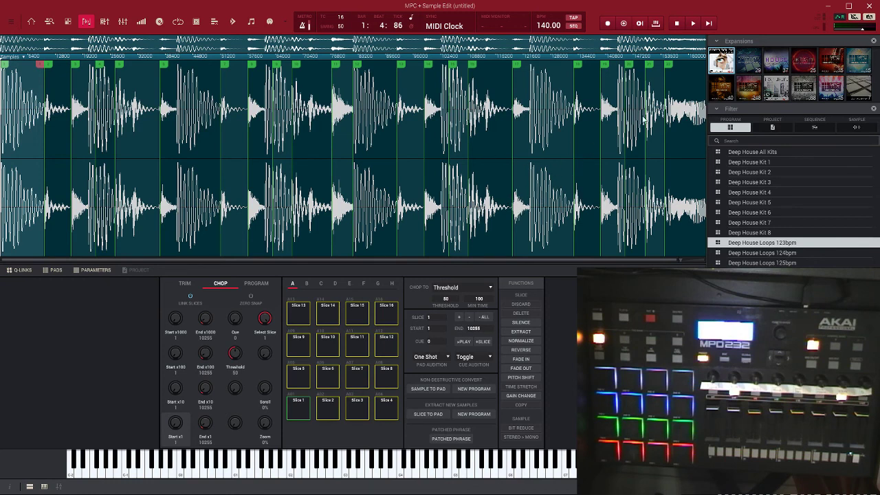
Audition slices 17 to 20 of the threshold-chopped loop in the waveform.
click(535, 119)
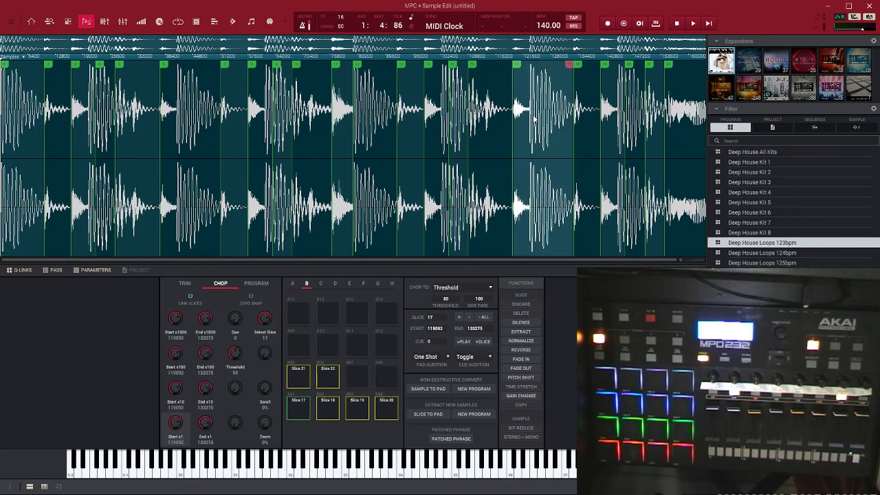
click(581, 130)
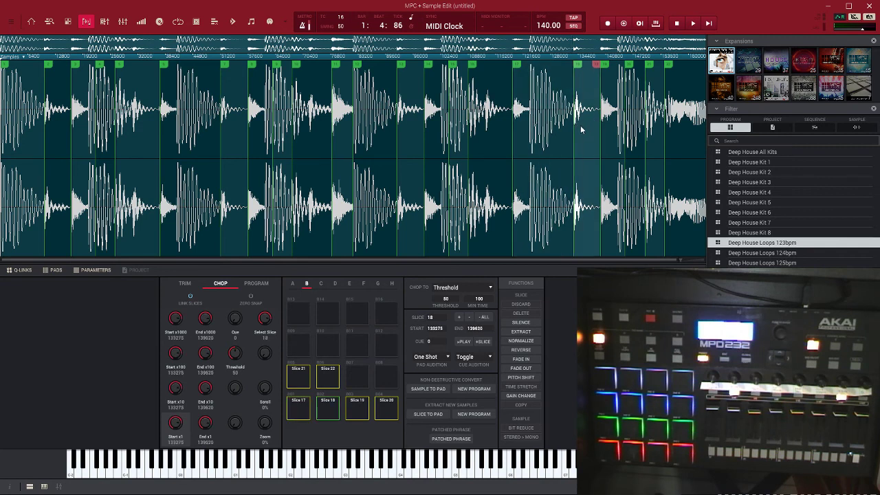
click(603, 129)
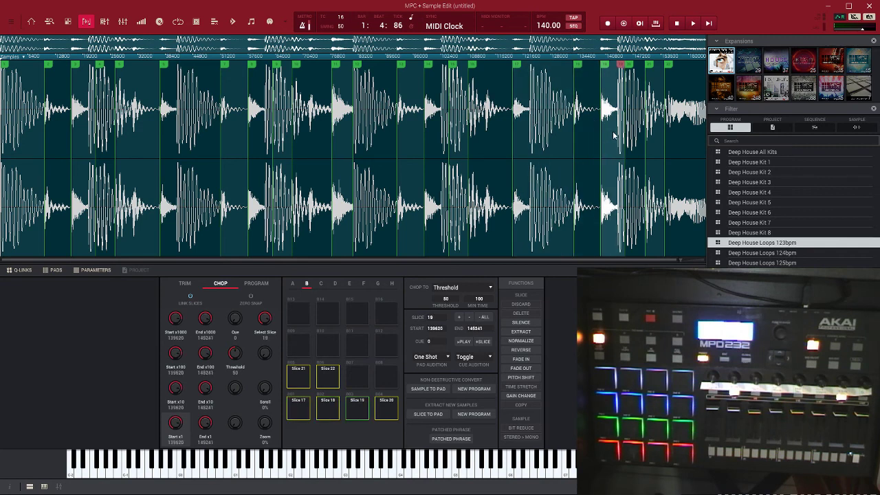
click(637, 133)
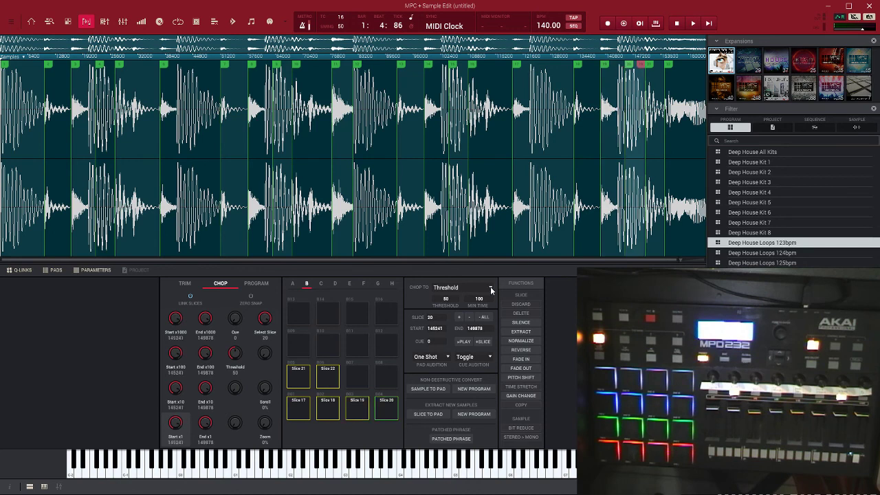
Try chopping the loop into 16 and 32 Regions, check pad banks A and B, and go back to 16.
click(491, 287)
click(469, 321)
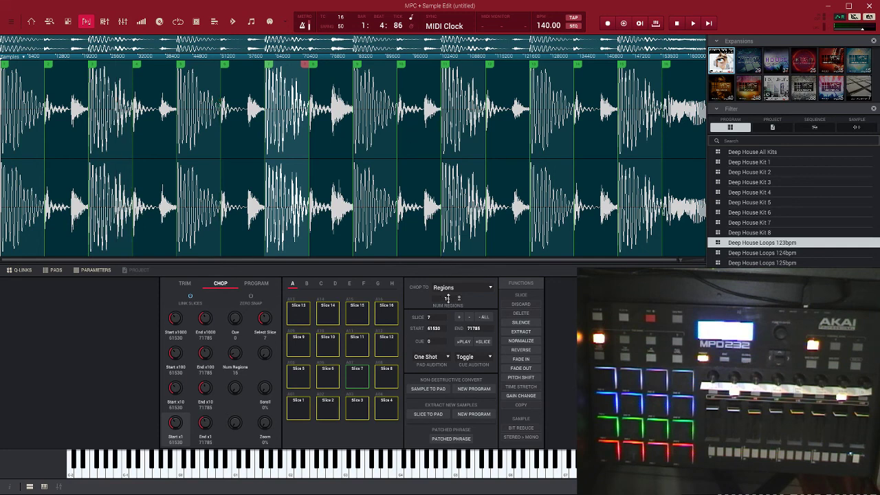
drag(447, 298, 456, 261)
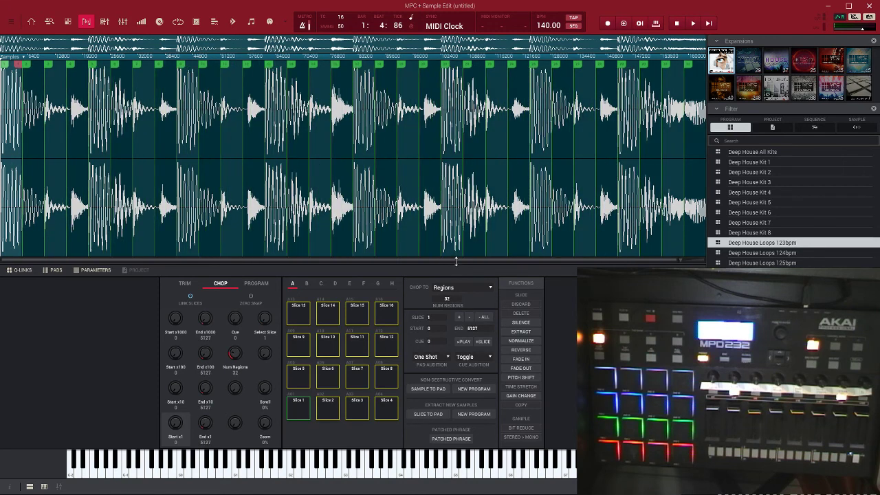
click(306, 284)
click(296, 284)
mouse_move(447, 298)
mouse_down()
mouse_move(447, 337)
mouse_move(450, 297)
mouse_up()
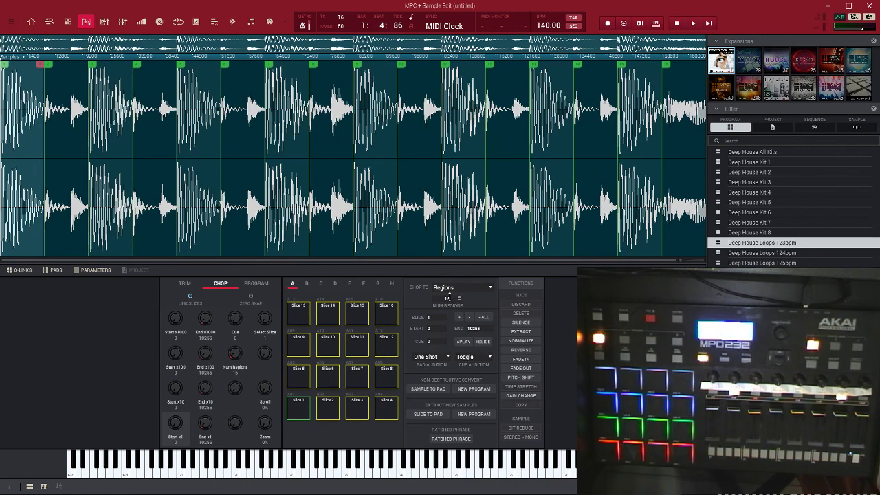
Chop the loop into 8 regions and audition the slices on the first row of pads.
drag(449, 297, 453, 318)
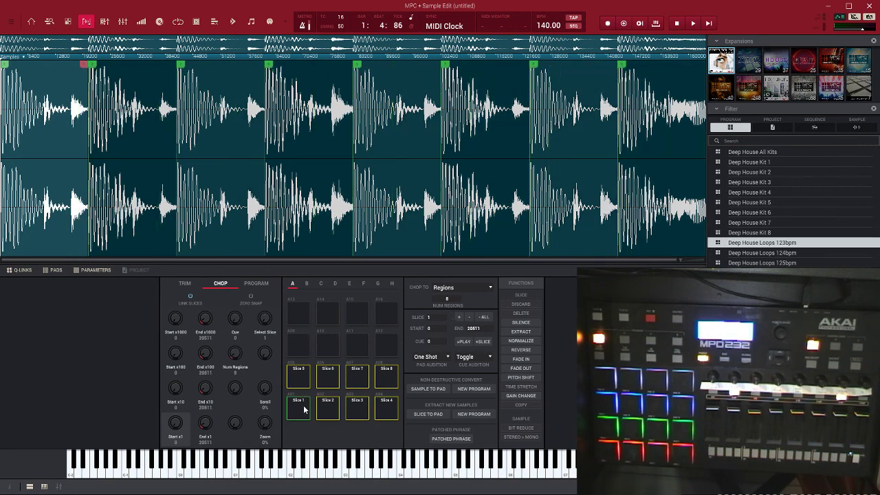
click(328, 408)
click(358, 408)
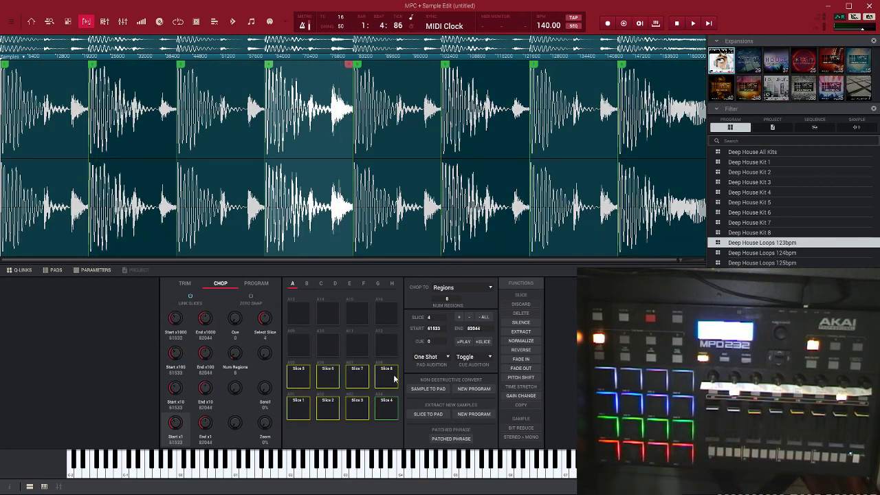
Review the options for converting the slices to a new drum program with non-destructive slices, without applying them.
click(474, 390)
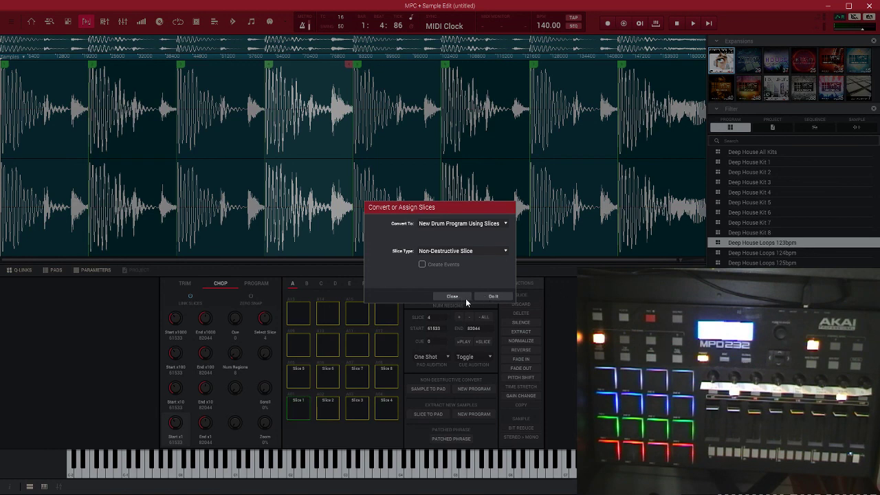
click(465, 300)
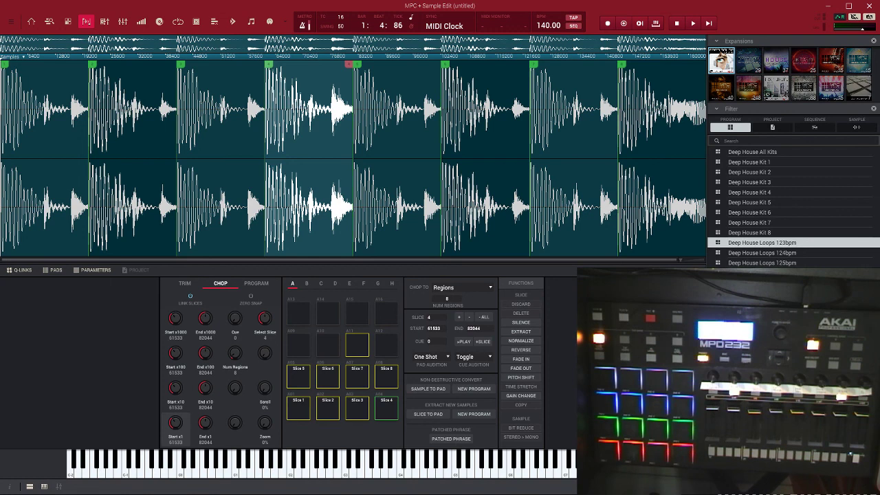
Clear the Deep House expansion filter in the browser.
click(721, 66)
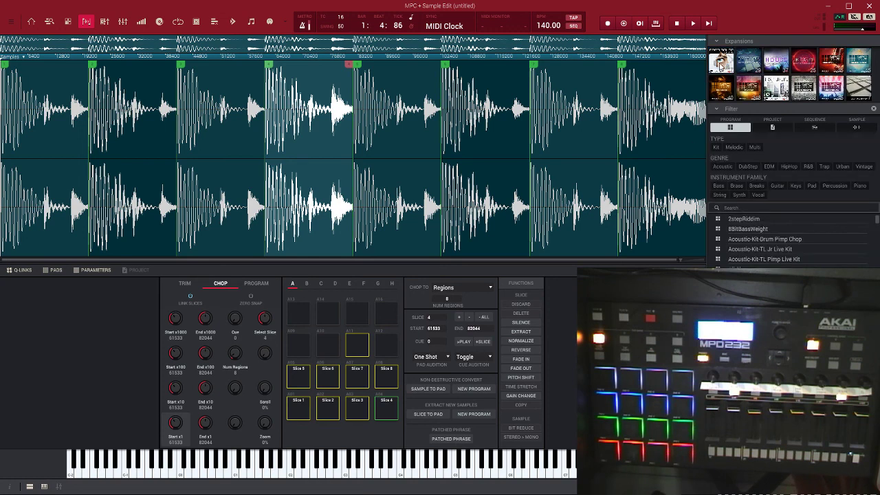